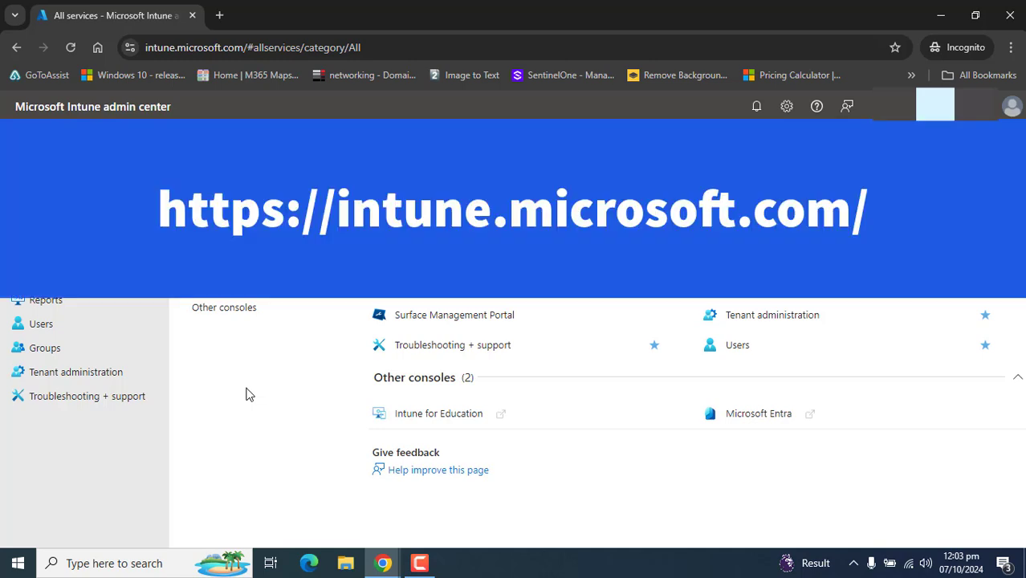
{"action": "left_click", "coordinate": [216, 46]}
{"action": "left_click", "coordinate": [218, 46]}
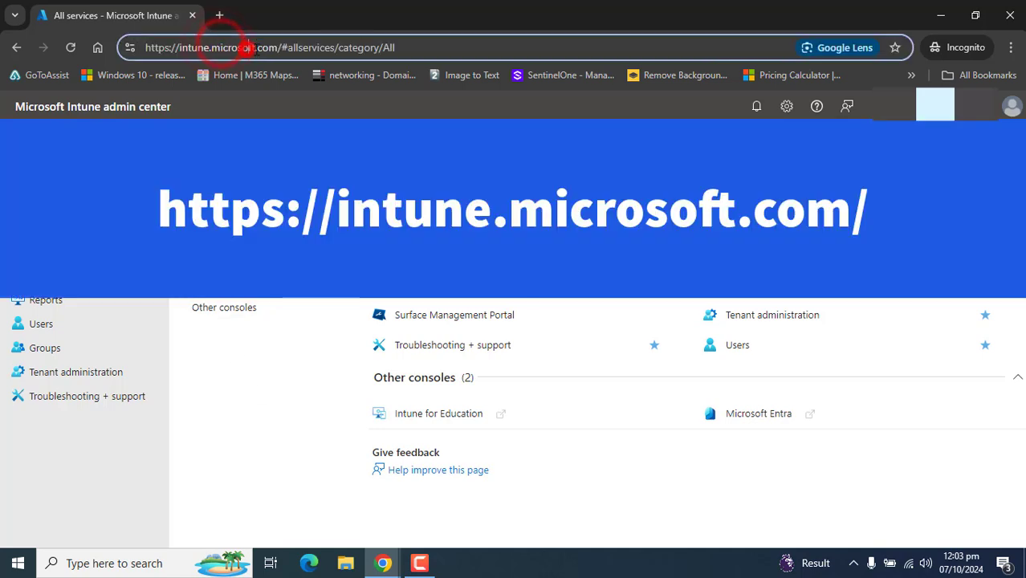
{"action": "left_click_drag", "start_coordinate": [281, 48], "coordinate": [145, 48]}
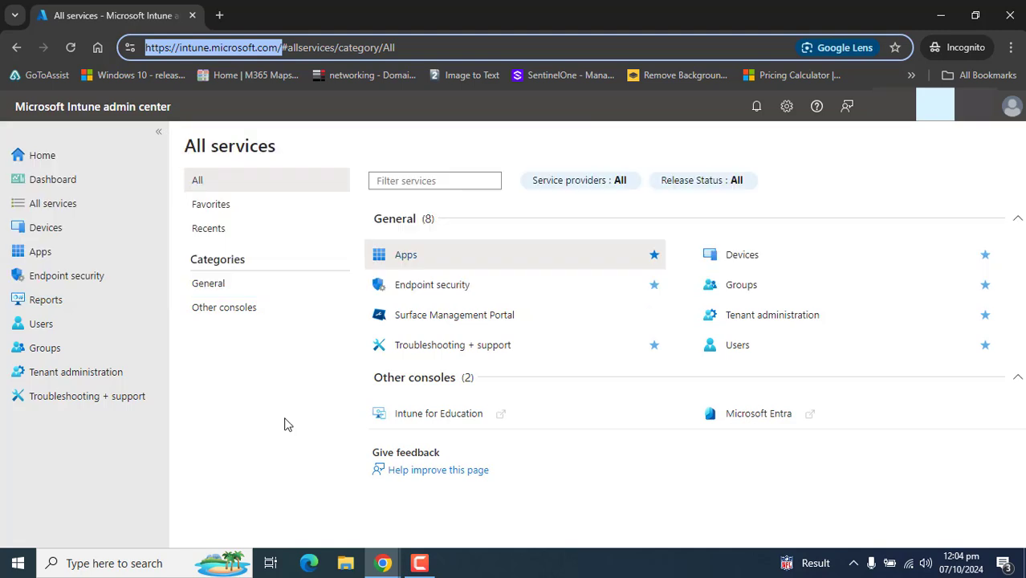
{"action": "left_click", "coordinate": [604, 499]}
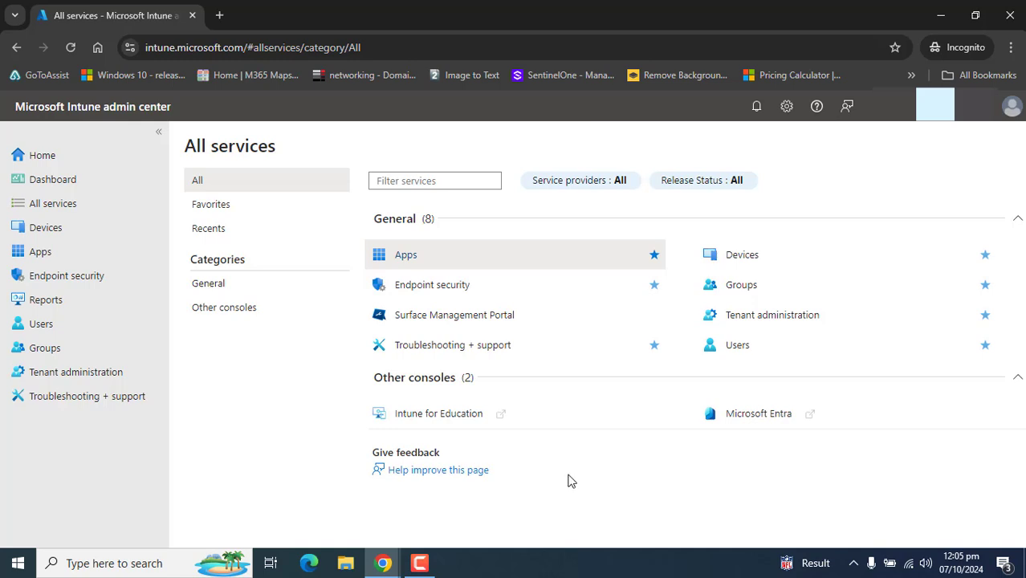
- Open the list of all managed devices and examine the OS version build number of the first device
{"action": "left_click", "coordinate": [40, 228]}
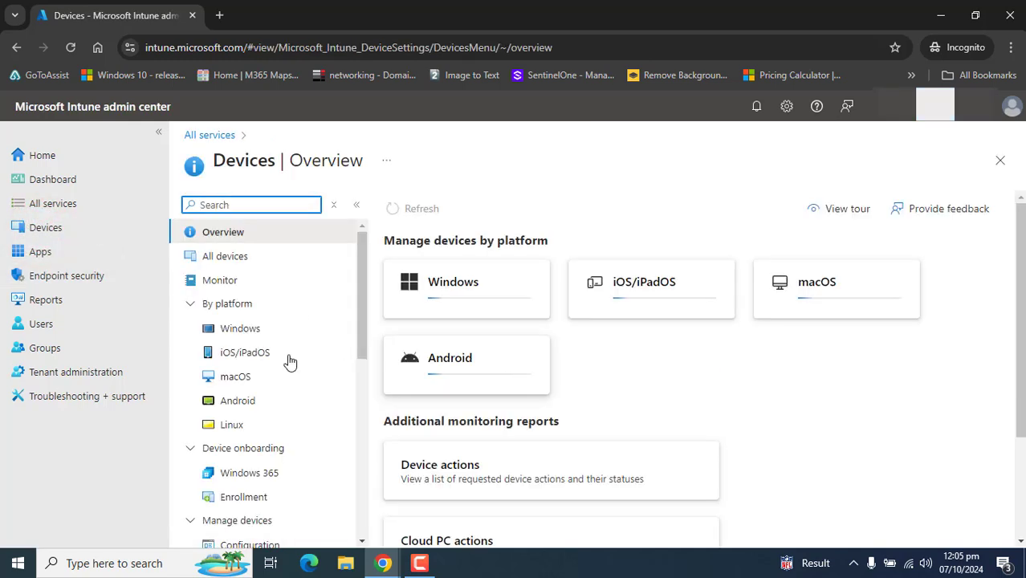
{"action": "left_click", "coordinate": [225, 258]}
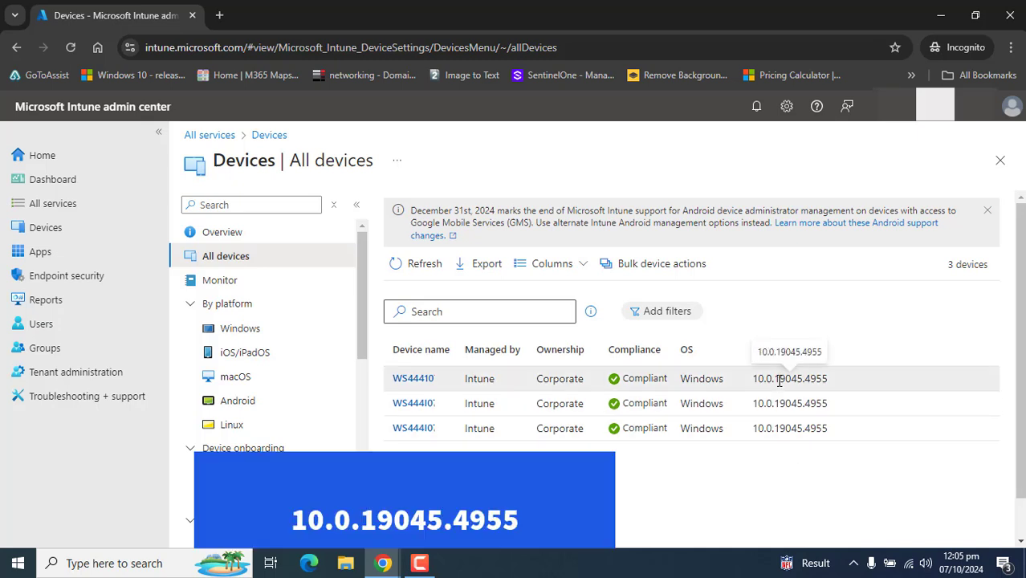
{"action": "left_click_drag", "start_coordinate": [775, 381], "coordinate": [803, 381]}
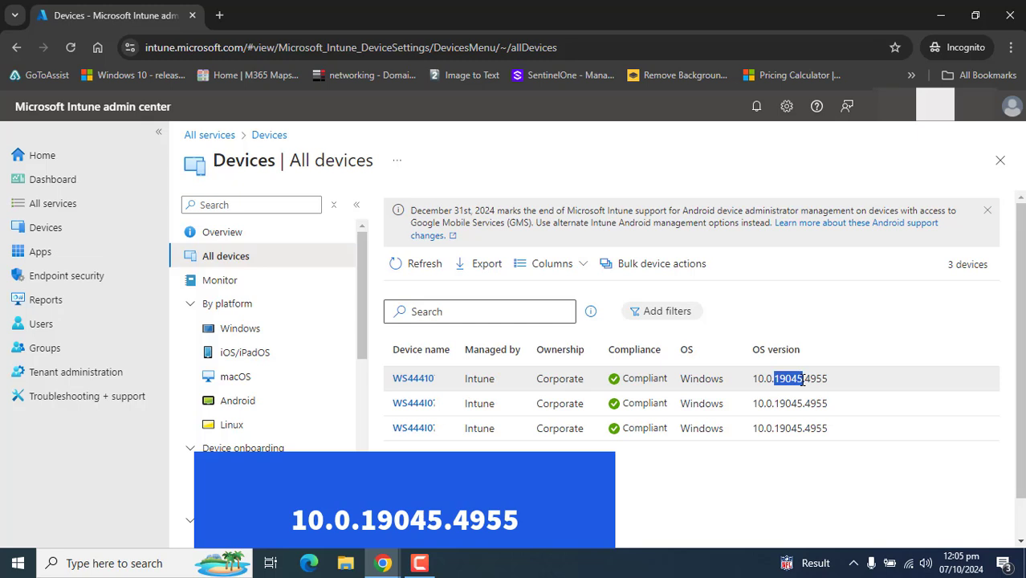
{"action": "left_click", "coordinate": [790, 480]}
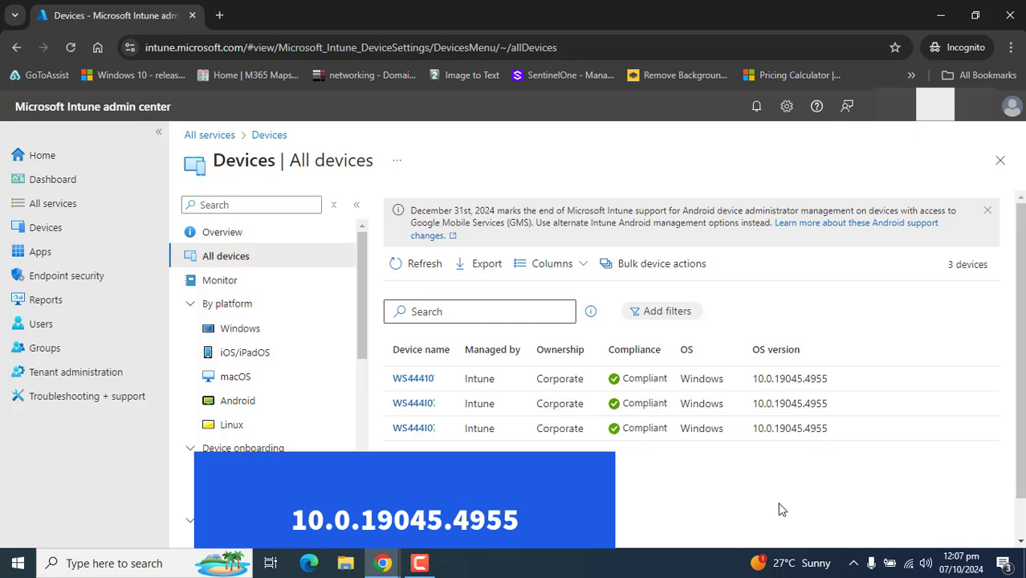
{"action": "left_click_drag", "start_coordinate": [773, 379], "coordinate": [801, 382]}
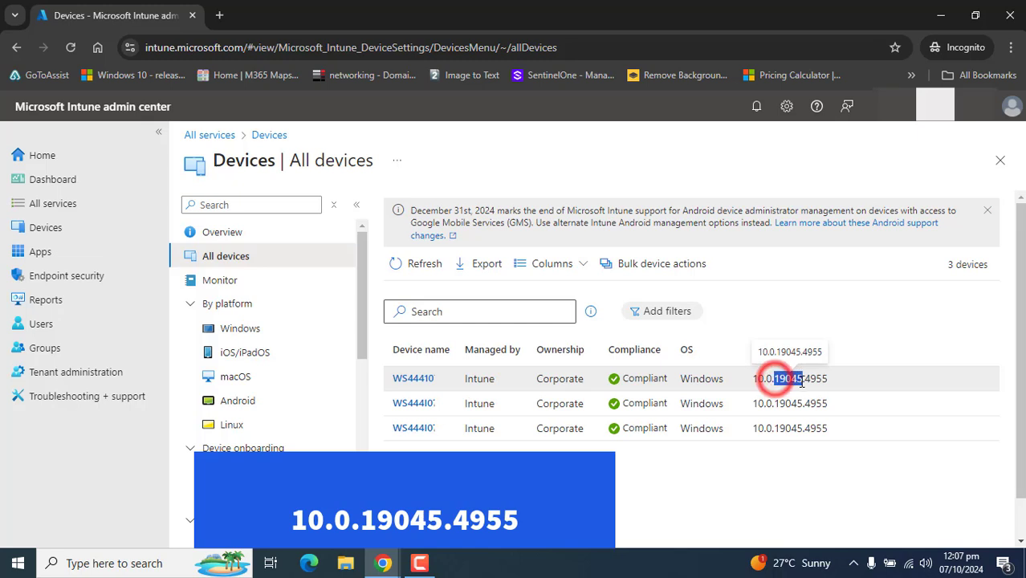
{"action": "left_click", "coordinate": [809, 509]}
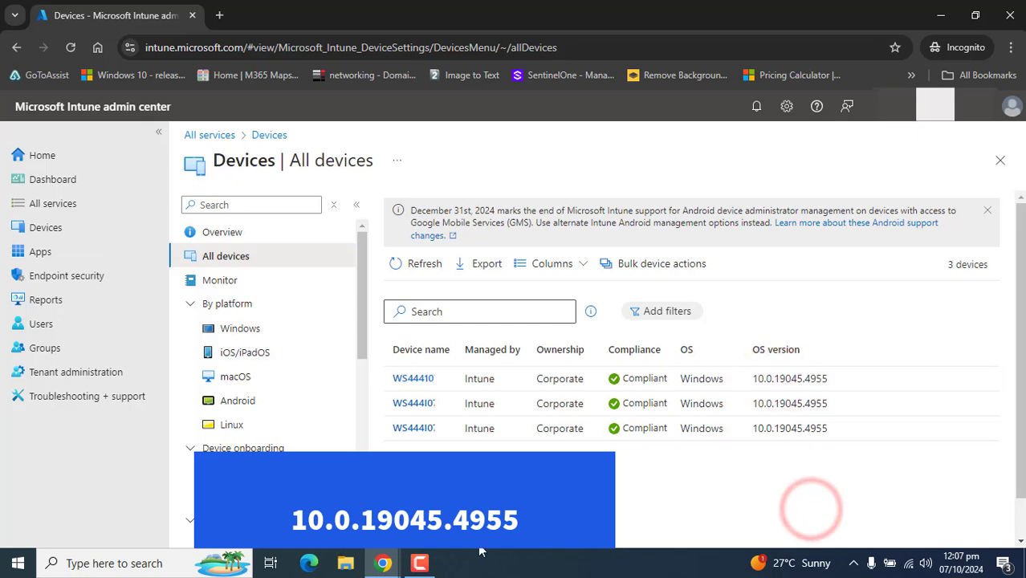
- Create a Security group named "Device based Filters CA" with the same text as its description
{"action": "left_click", "coordinate": [45, 347]}
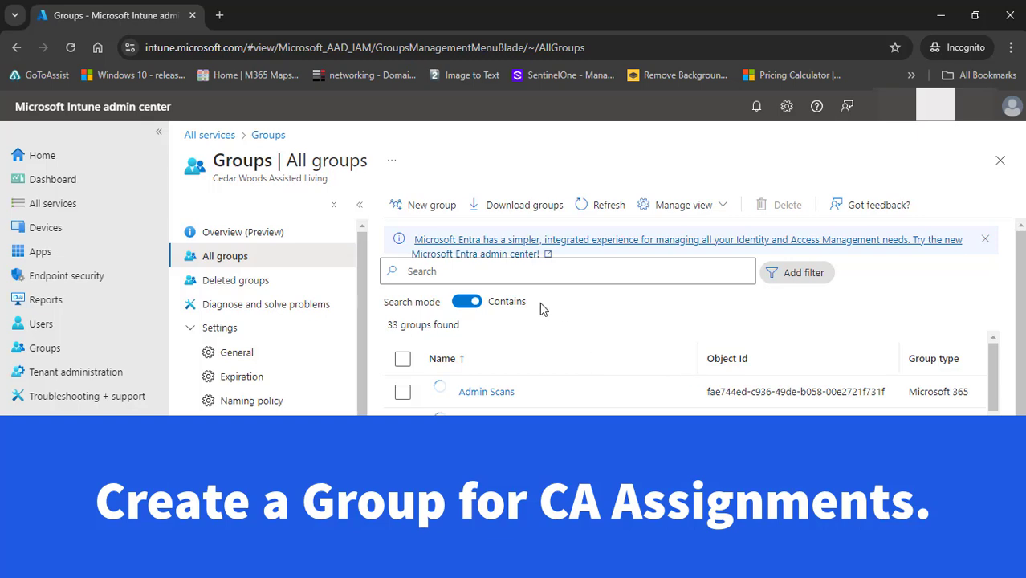
{"action": "left_click", "coordinate": [401, 204]}
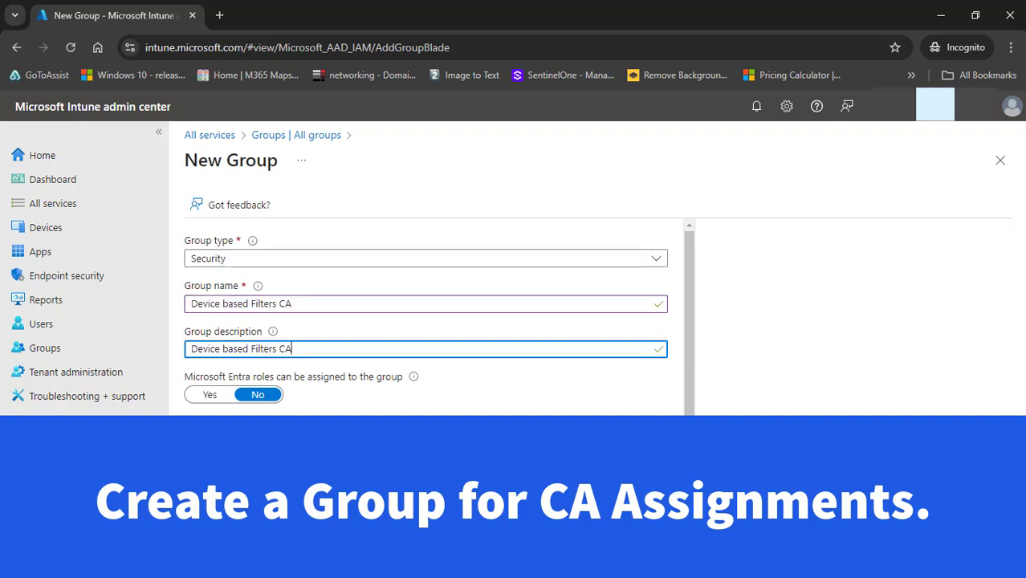
{"action": "left_click", "coordinate": [207, 526]}
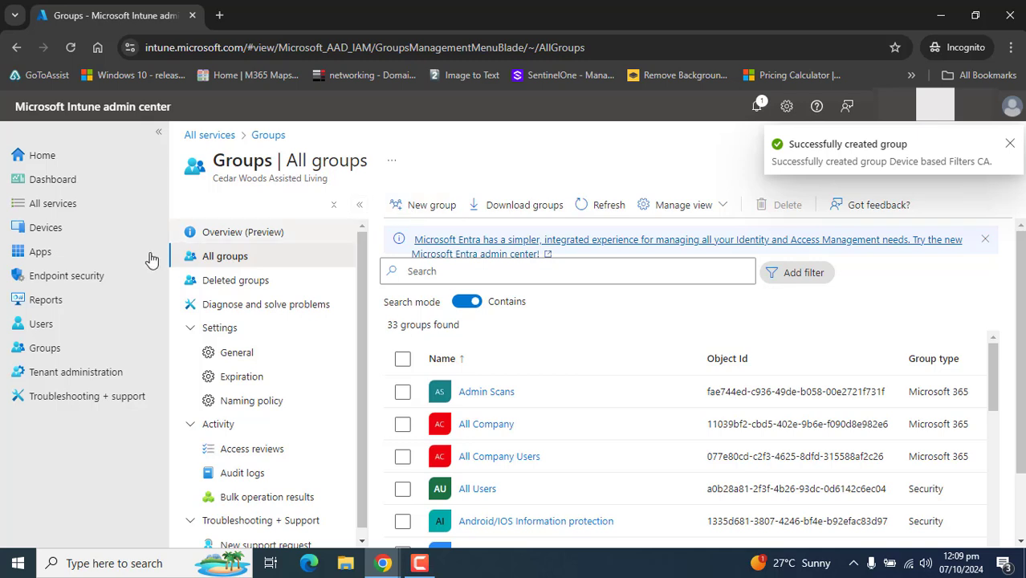
- Start a new Conditional Access policy under Endpoint security and name it "CA Policy with Filters for Devices"
{"action": "left_click", "coordinate": [76, 275]}
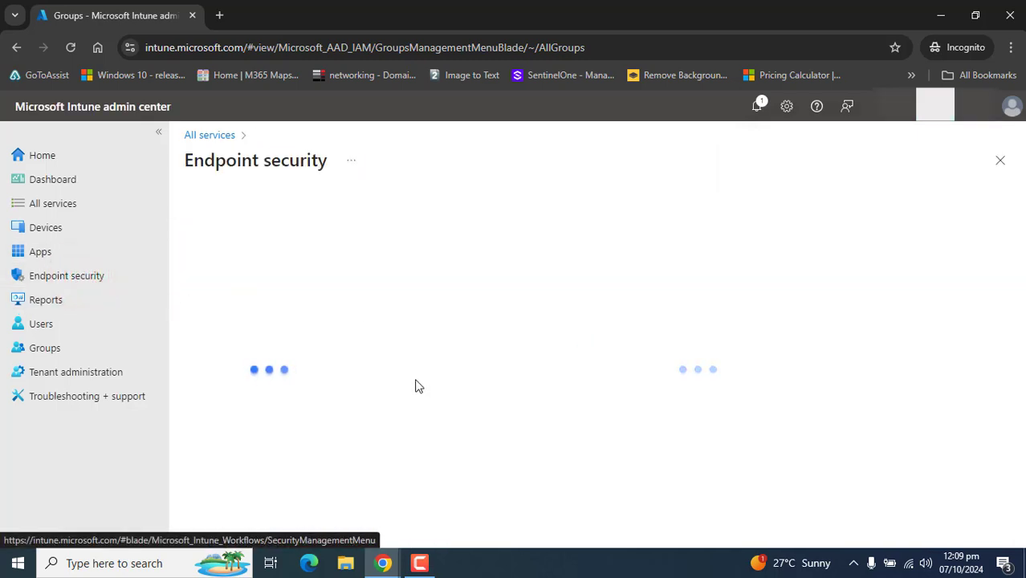
{"action": "left_click_drag", "start_coordinate": [364, 309], "coordinate": [352, 378]}
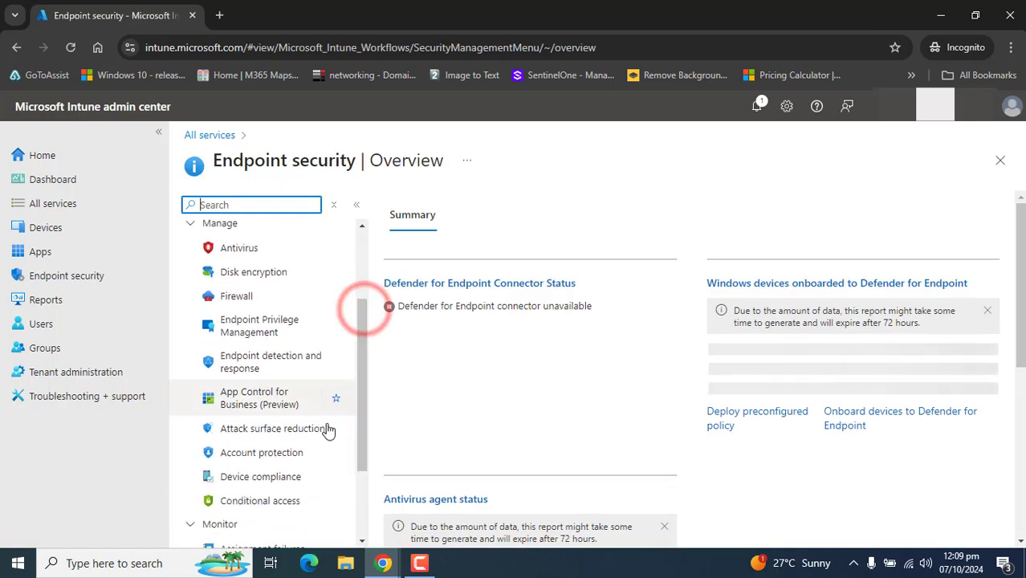
{"action": "left_click", "coordinate": [273, 500]}
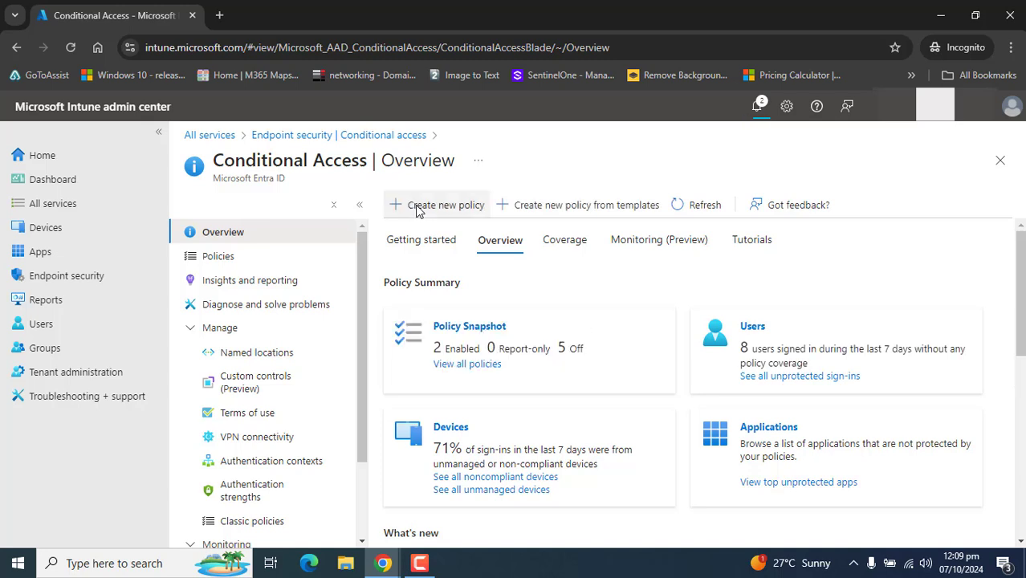
{"action": "left_click", "coordinate": [416, 207]}
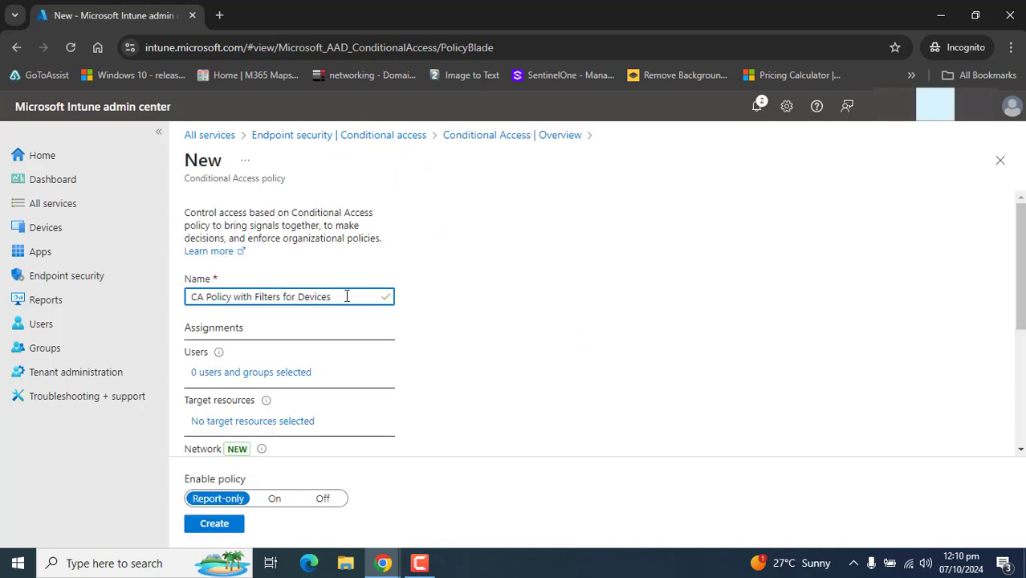
{"action": "triple_click", "coordinate": [346, 296]}
{"action": "left_click", "coordinate": [353, 271]}
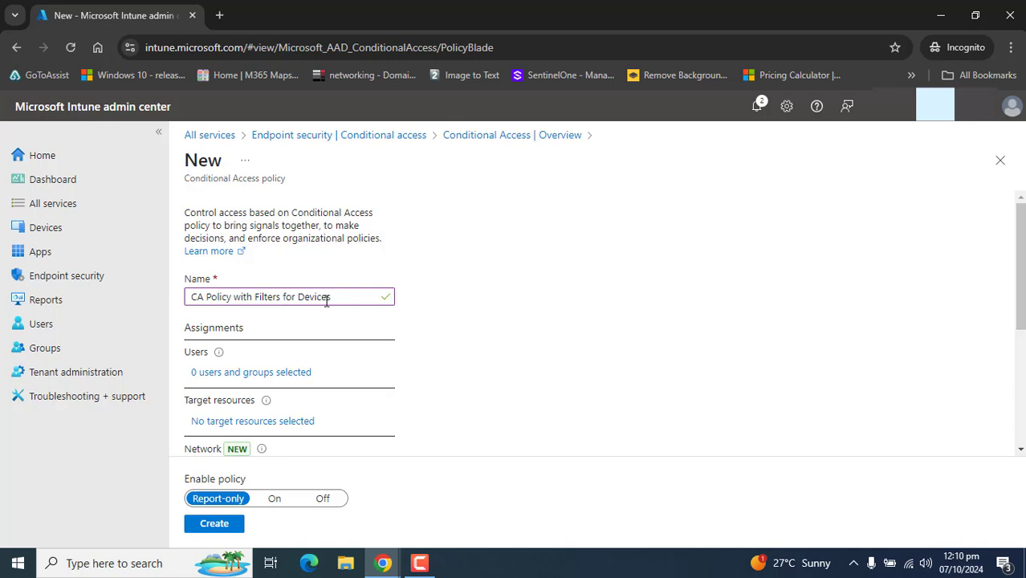
- Assign the policy to selected users and groups, including the group "Device based Filters CA"
{"action": "left_click", "coordinate": [252, 376]}
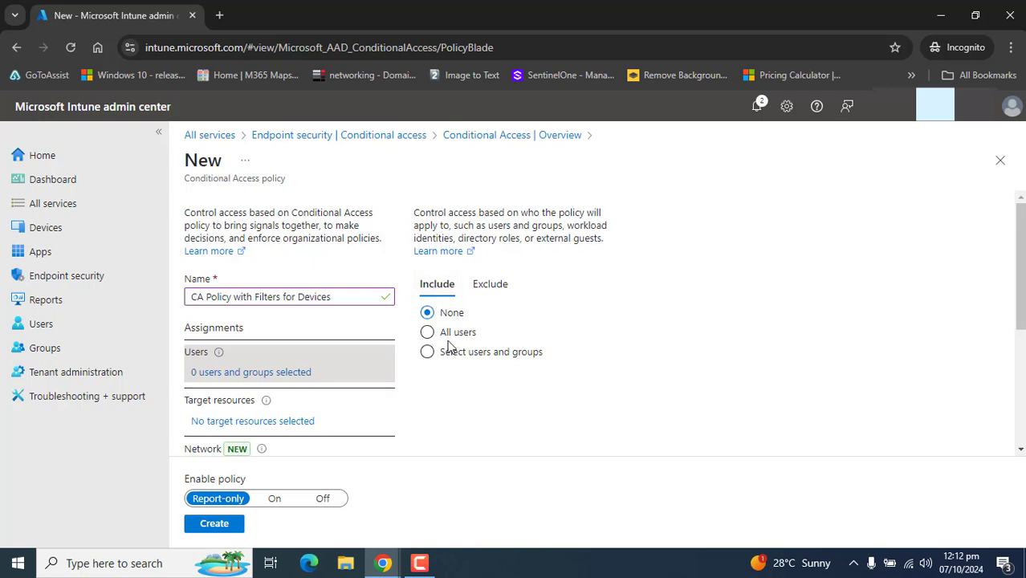
{"action": "left_click", "coordinate": [427, 355]}
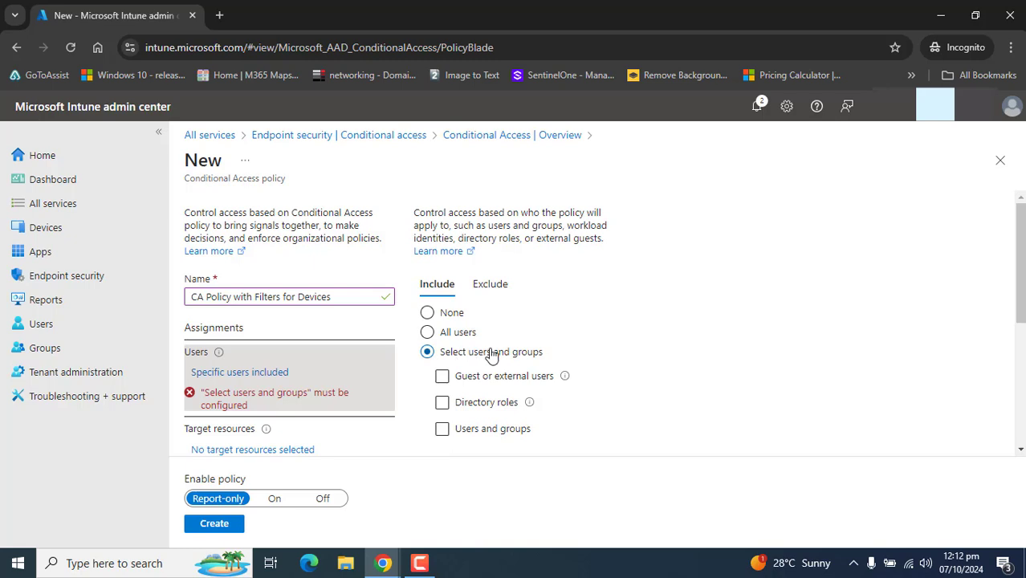
{"action": "left_click", "coordinate": [441, 431]}
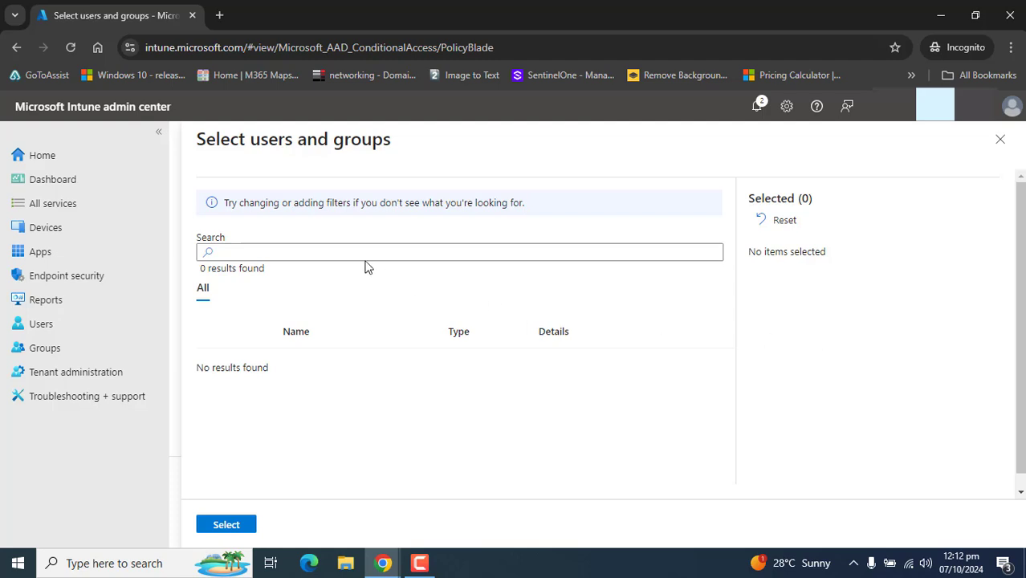
{"action": "left_click", "coordinate": [291, 287]}
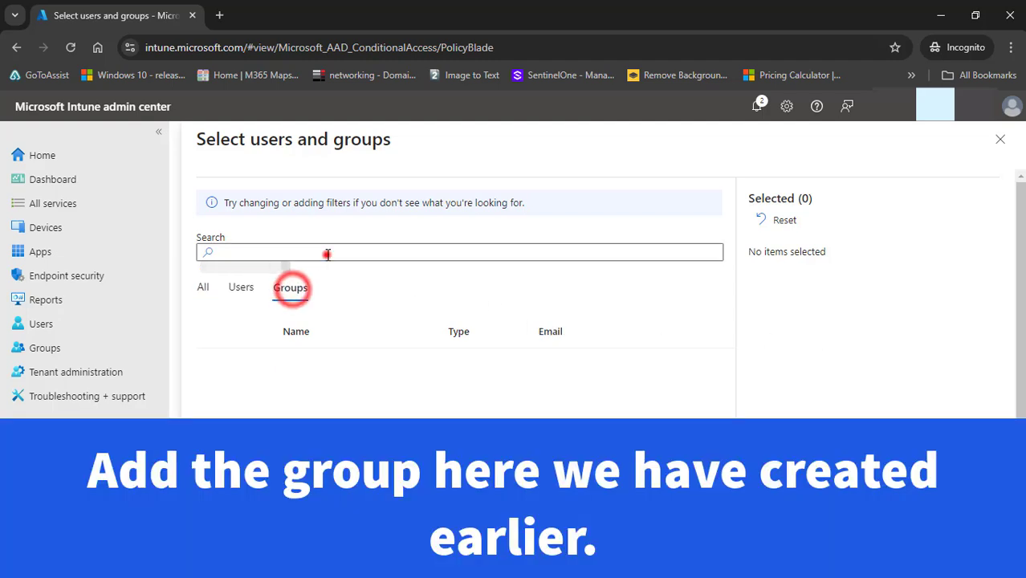
{"action": "left_click", "coordinate": [326, 253]}
{"action": "type", "text": "device"}
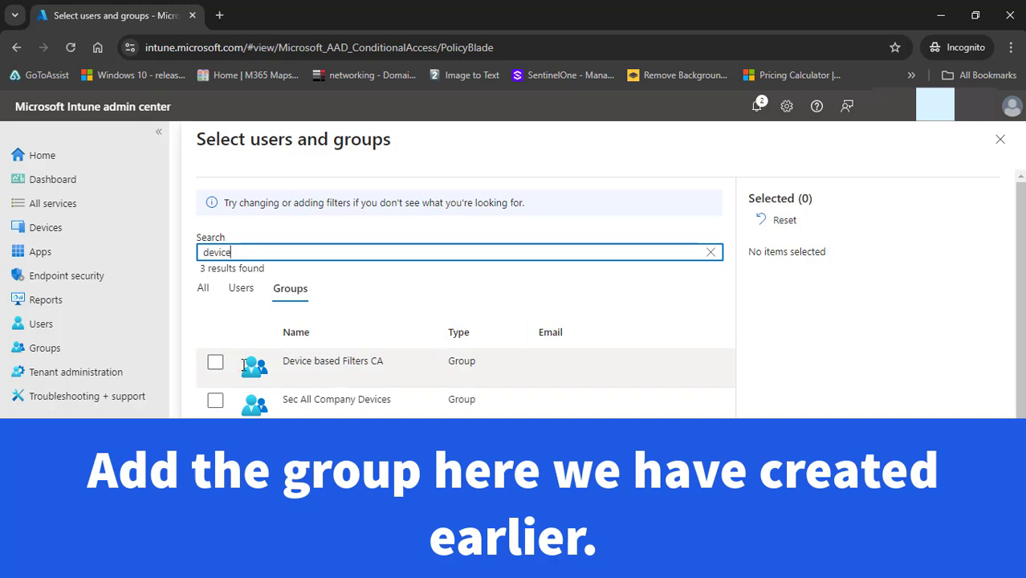
{"action": "left_click", "coordinate": [216, 364]}
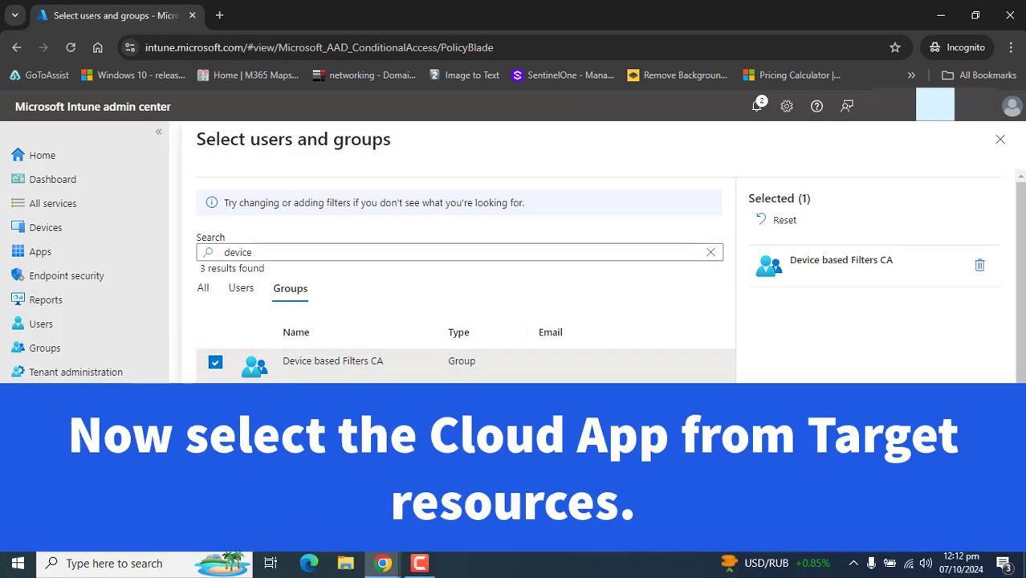
{"action": "left_click", "coordinate": [227, 530]}
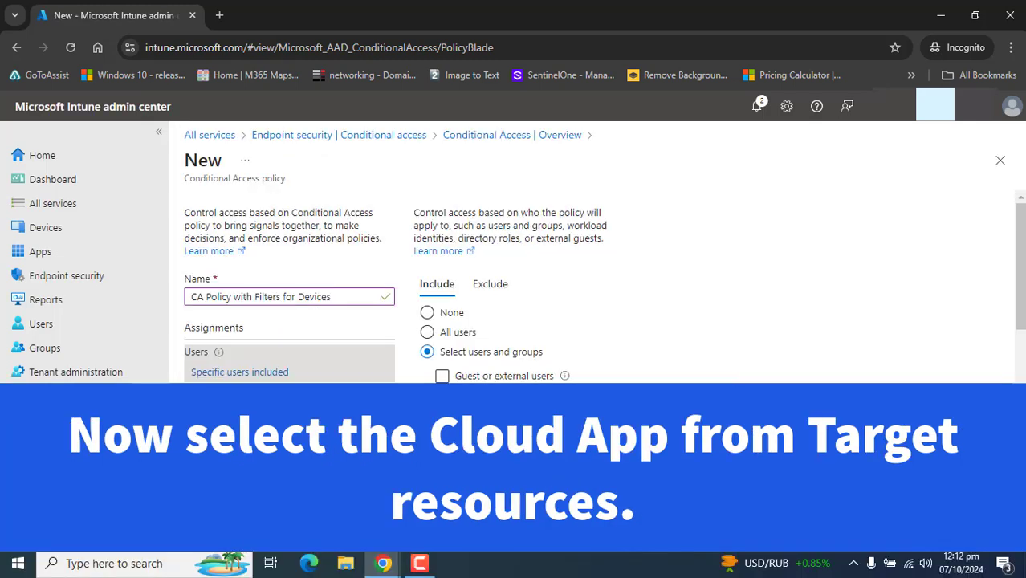
- Open the policy's target resources and set what the policy applies to as Cloud apps
{"action": "left_click_drag", "start_coordinate": [1020, 299], "coordinate": [1018, 351]}
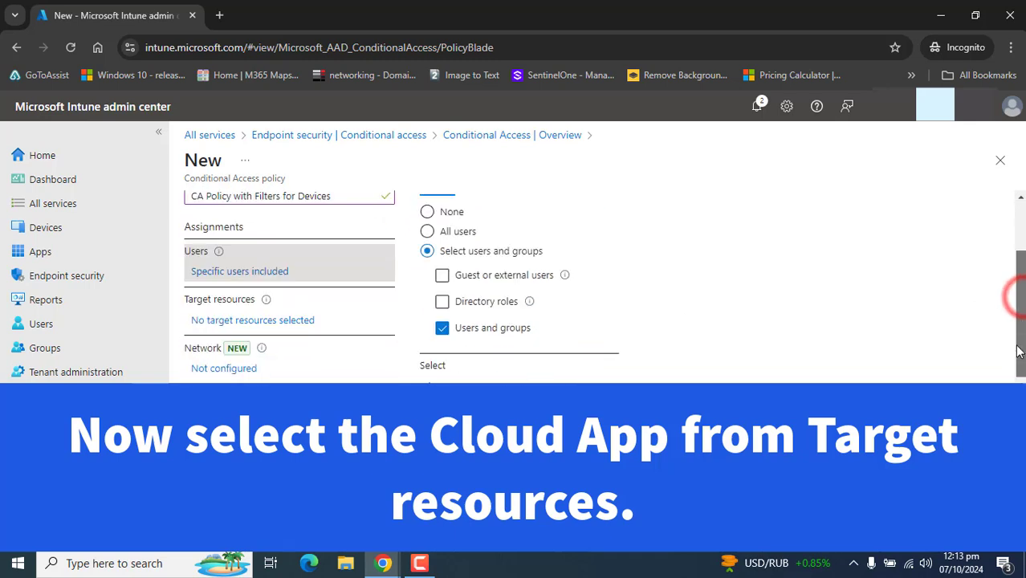
{"action": "left_click_drag", "start_coordinate": [186, 297], "coordinate": [276, 311]}
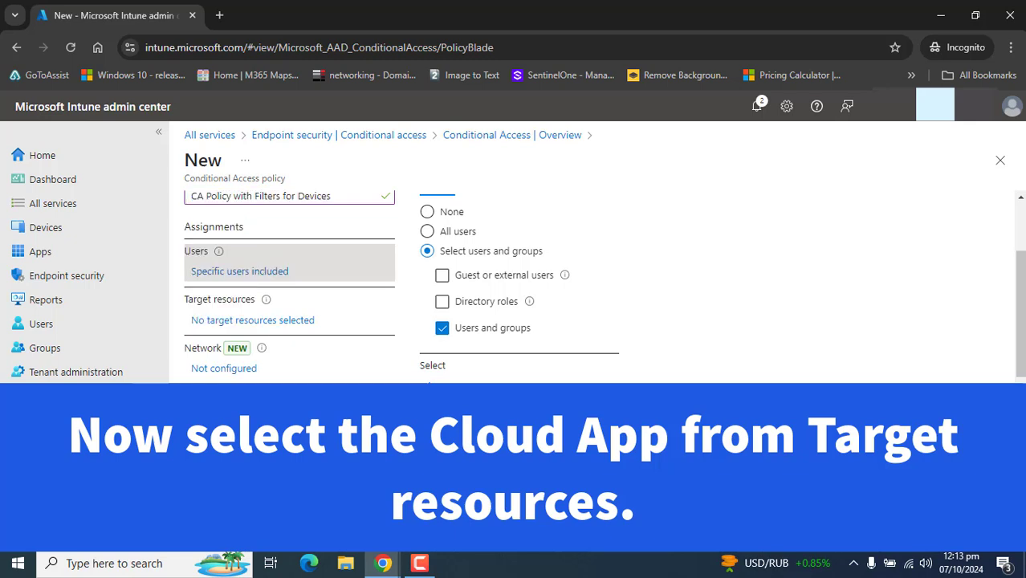
{"action": "left_click", "coordinate": [228, 322]}
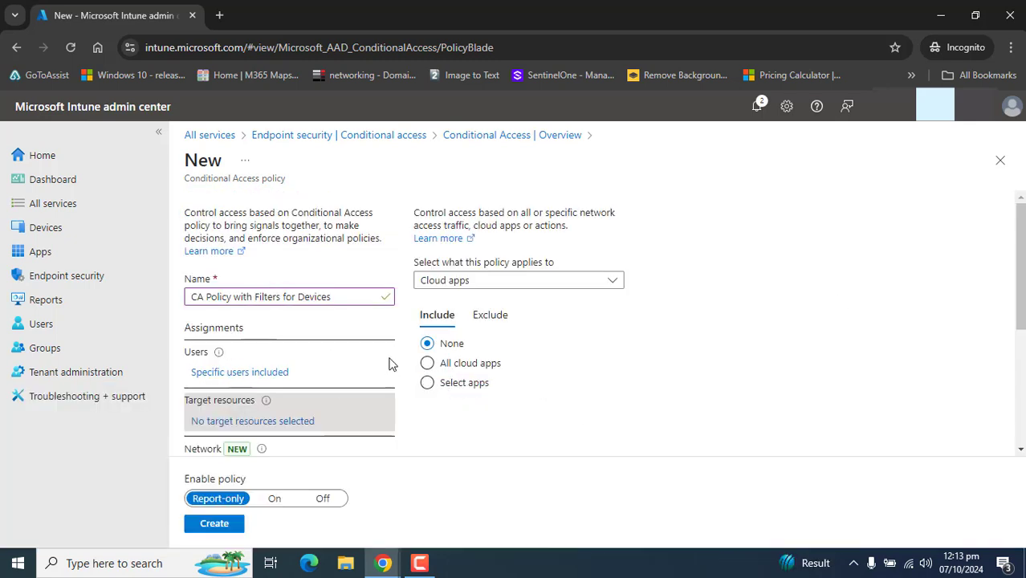
{"action": "left_click", "coordinate": [454, 282]}
{"action": "double_click", "coordinate": [456, 285]}
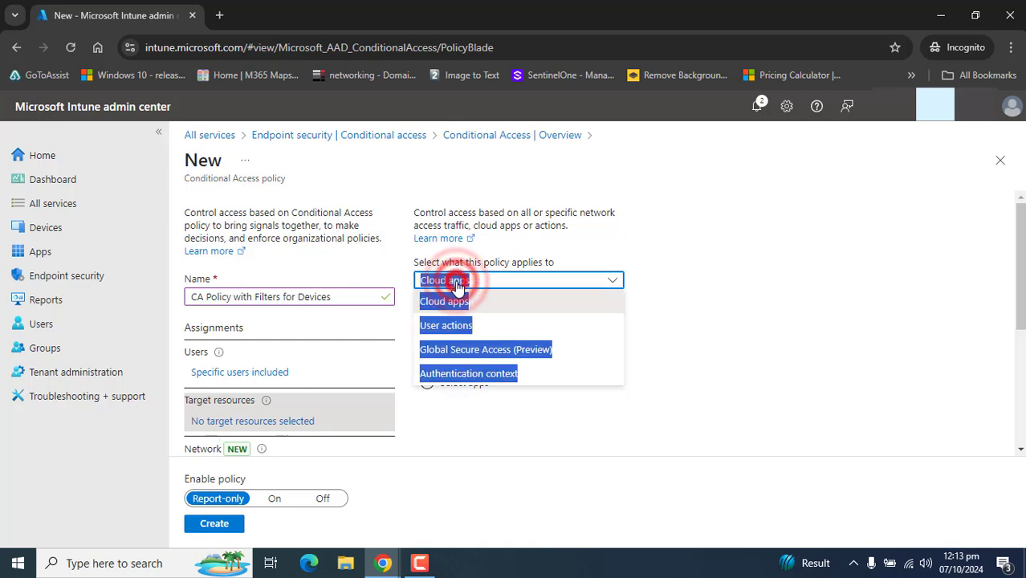
{"action": "left_click", "coordinate": [830, 277]}
{"action": "left_click", "coordinate": [527, 287]}
{"action": "left_click", "coordinate": [442, 302]}
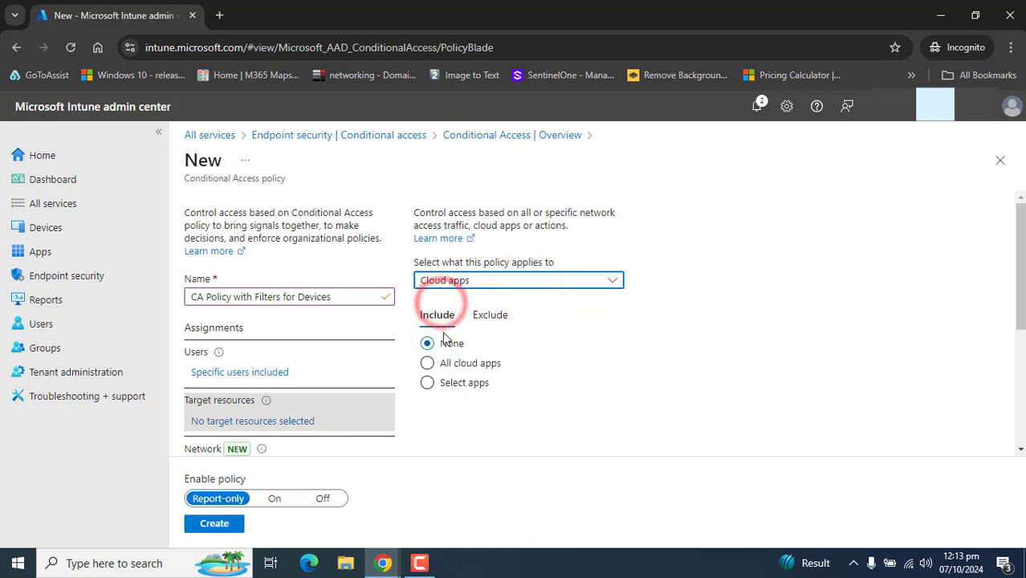
- Limit the included cloud apps to selected apps and add Office 365 as the target app
{"action": "left_click", "coordinate": [430, 384]}
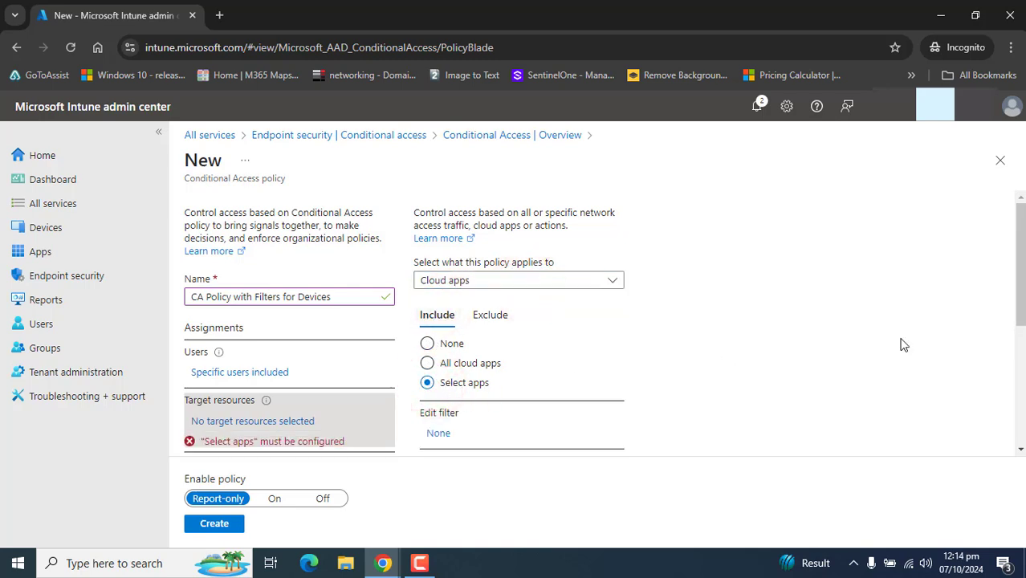
{"action": "left_click_drag", "start_coordinate": [1020, 225], "coordinate": [1018, 275]}
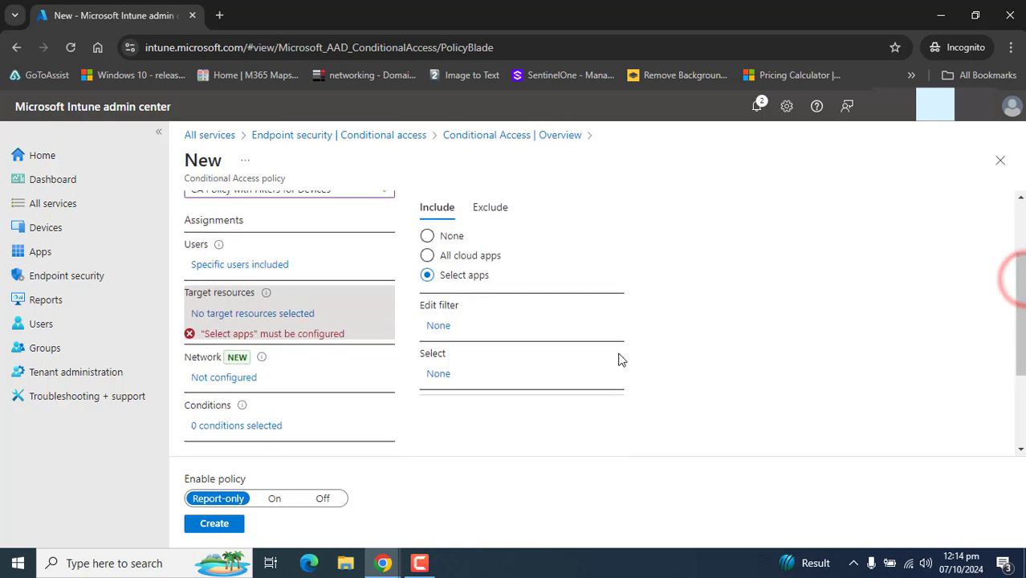
{"action": "left_click", "coordinate": [438, 376]}
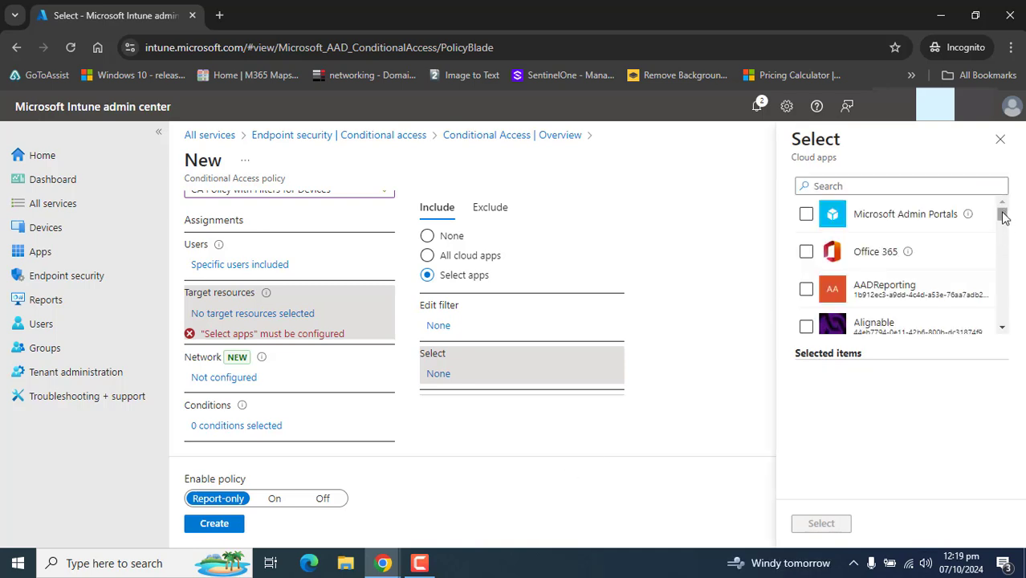
{"action": "left_click_drag", "start_coordinate": [1003, 218], "coordinate": [1003, 208]}
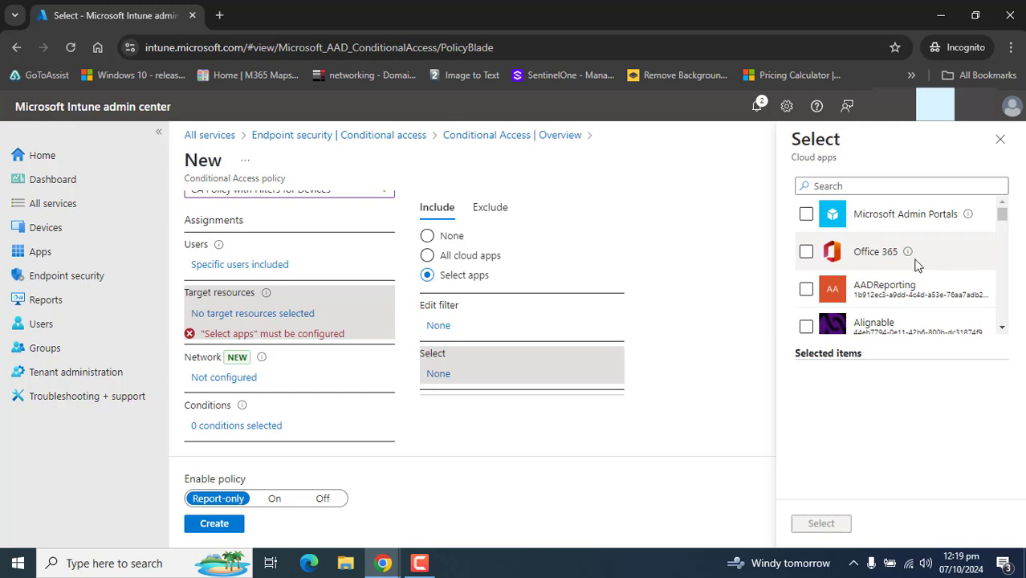
{"action": "double_click", "coordinate": [884, 252]}
{"action": "mouse_move", "coordinate": [905, 258]}
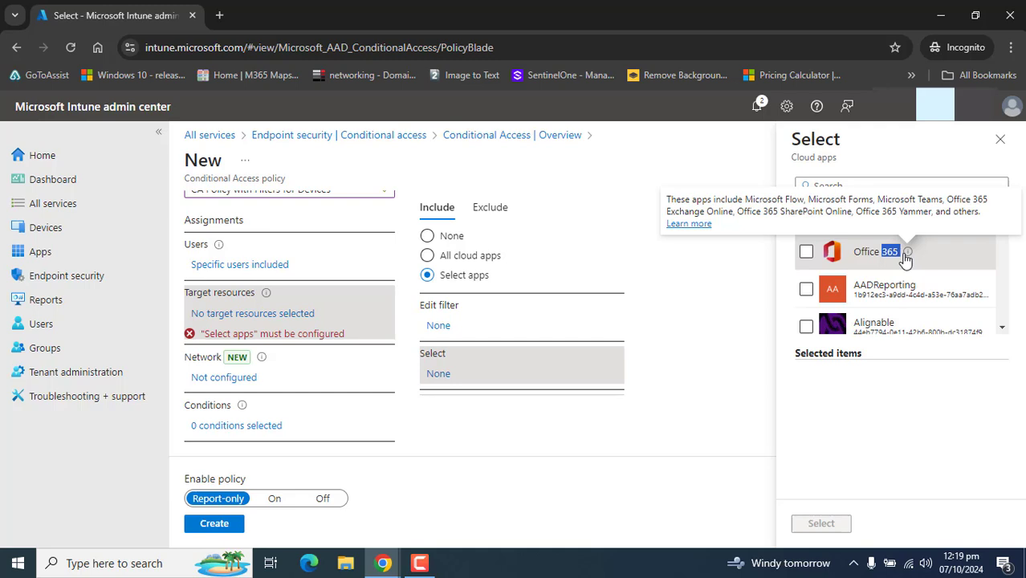
{"action": "left_click", "coordinate": [807, 254]}
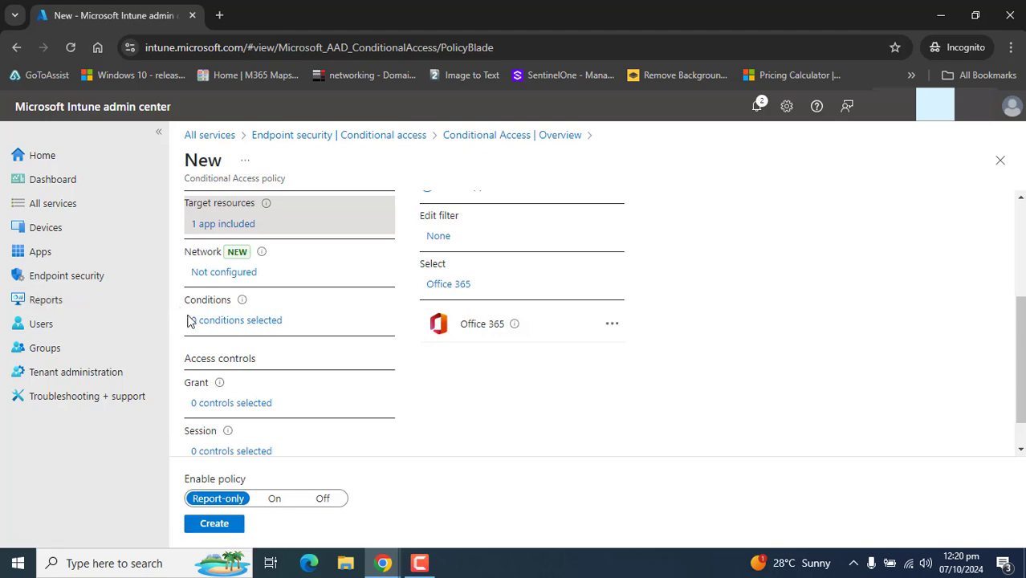
- Enable the Filter for devices condition in the policy and set it to exclude filtered devices from the policy
{"action": "left_click_drag", "start_coordinate": [189, 321], "coordinate": [277, 334]}
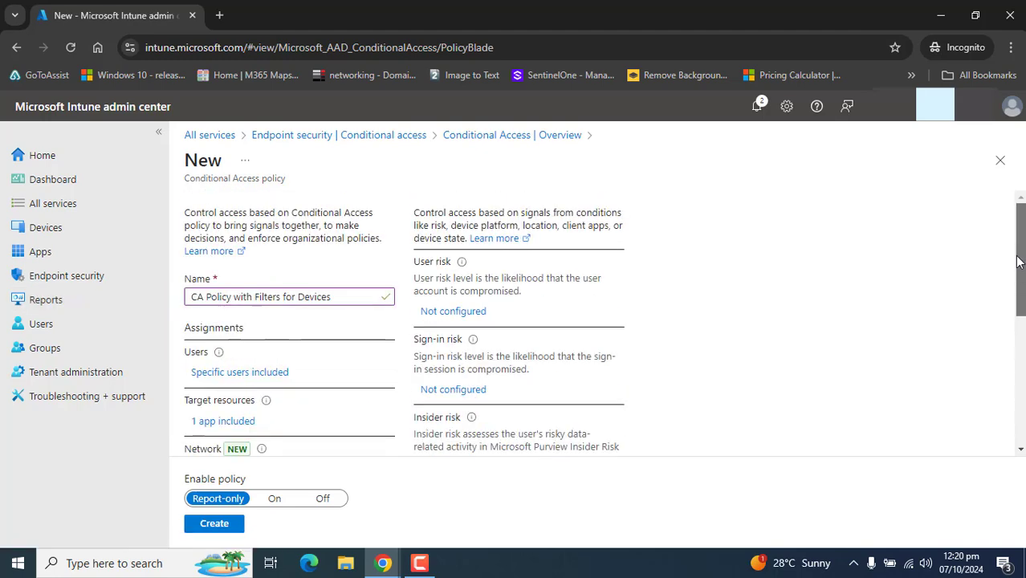
{"action": "left_click_drag", "start_coordinate": [1020, 283], "coordinate": [1022, 386]}
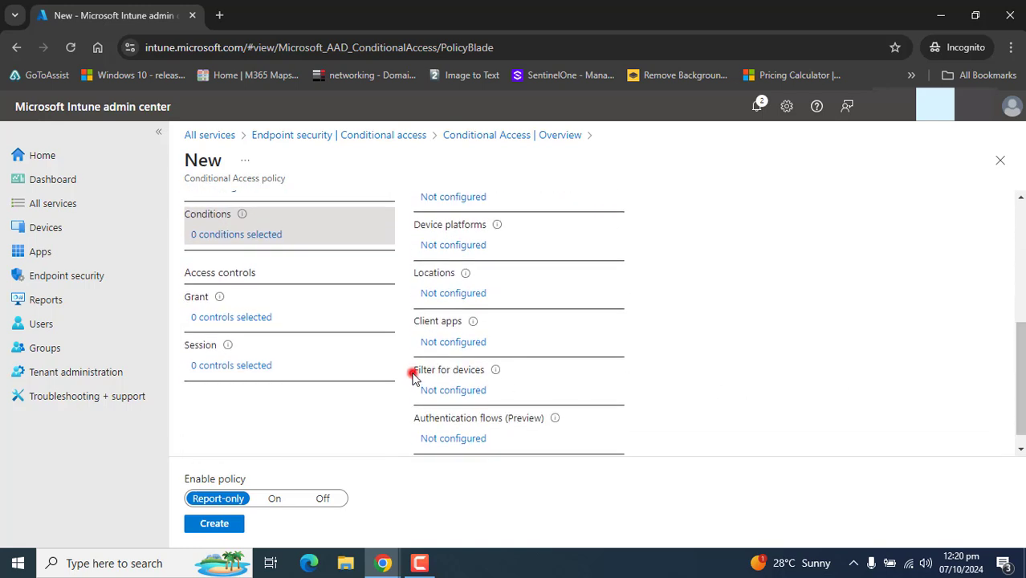
{"action": "left_click_drag", "start_coordinate": [413, 378], "coordinate": [378, 373]}
{"action": "left_click", "coordinate": [806, 386]}
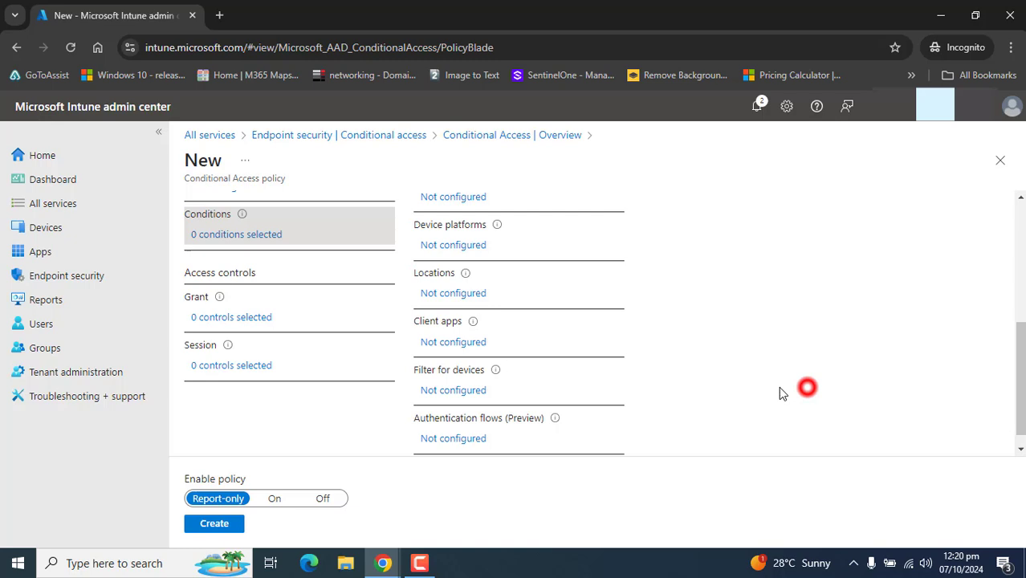
{"action": "left_click", "coordinate": [453, 391]}
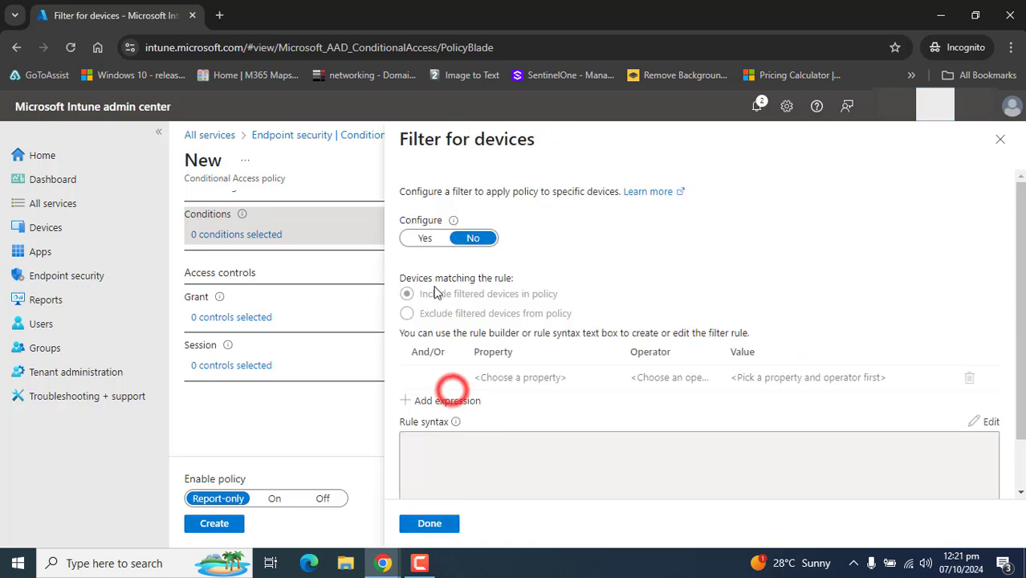
{"action": "left_click", "coordinate": [423, 238]}
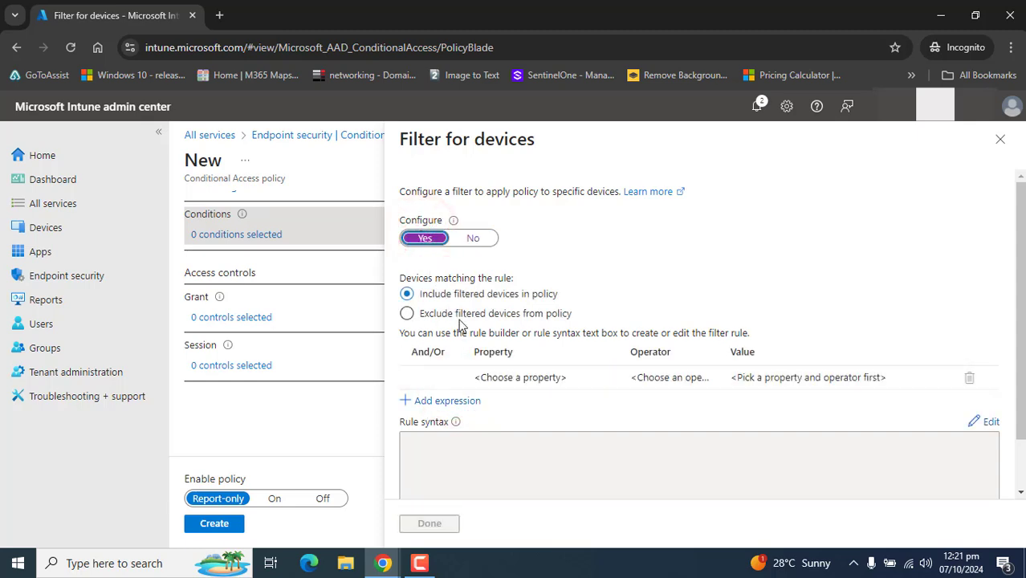
{"action": "left_click", "coordinate": [408, 314]}
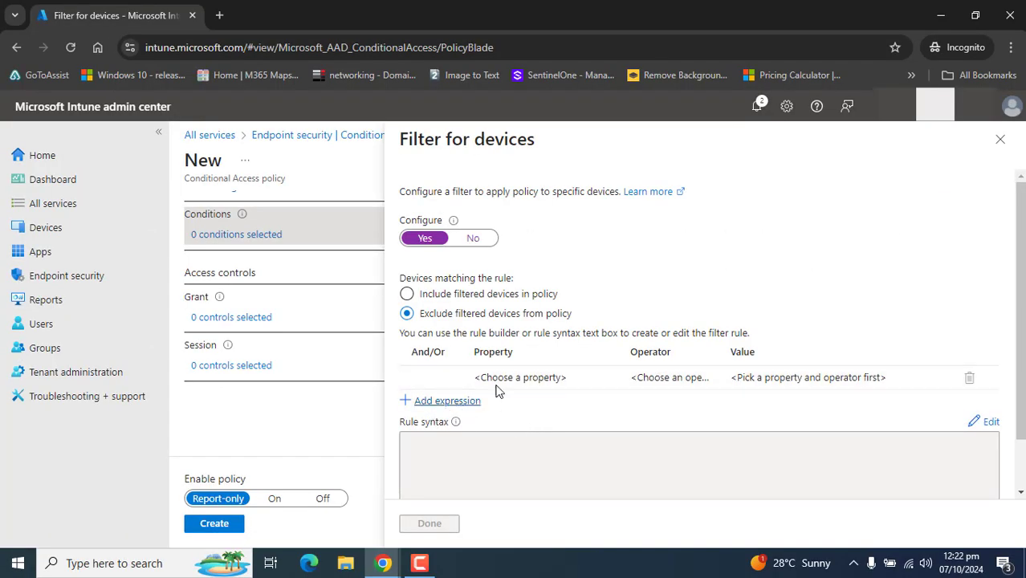
- Build the device filter expression with the property OperatingSystemVersion and the operator Starts with
{"action": "mouse_move", "coordinate": [523, 379]}
{"action": "left_click", "coordinate": [562, 377]}
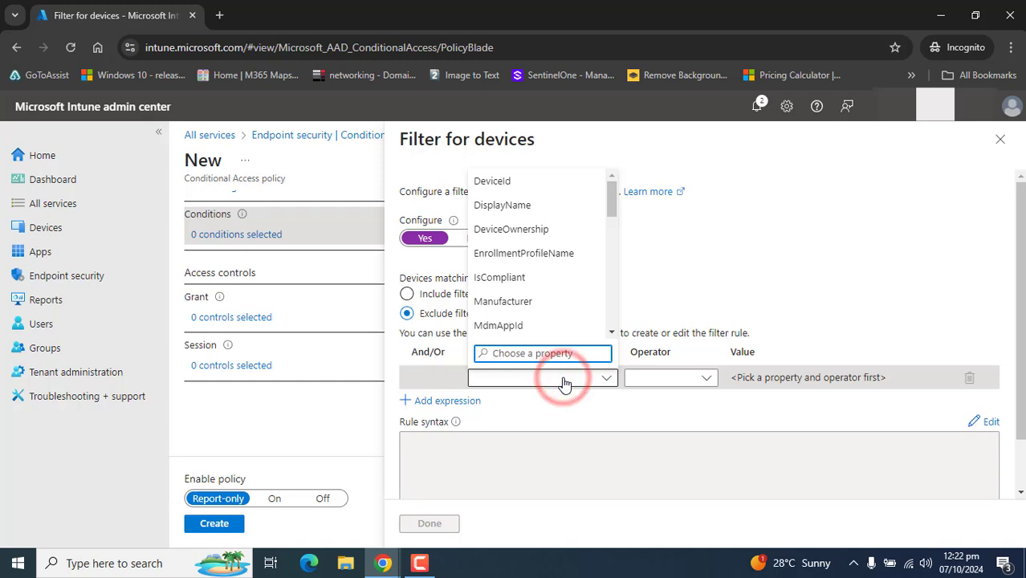
{"action": "left_click", "coordinate": [523, 354]}
{"action": "type", "text": "opera"}
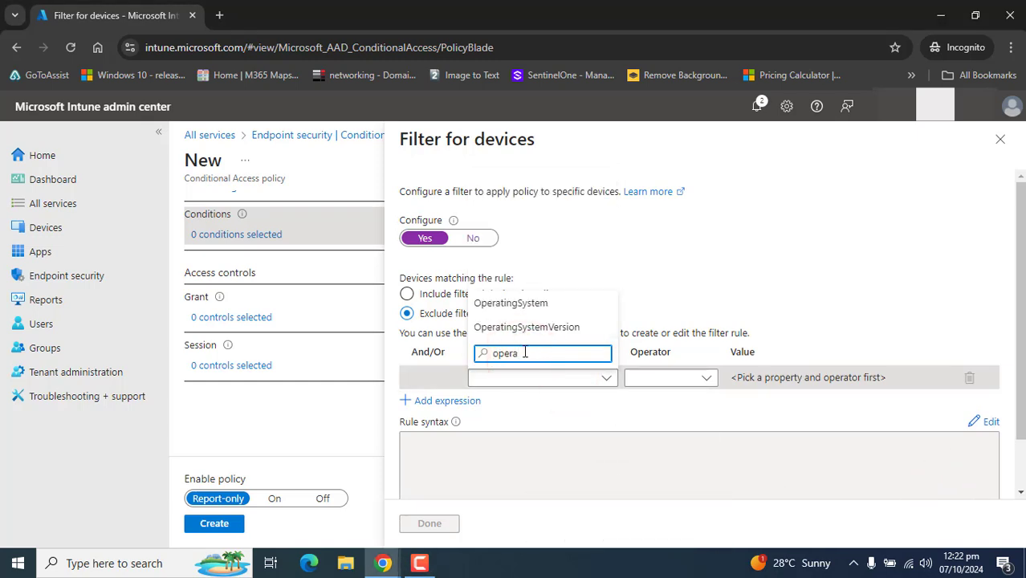
{"action": "left_click", "coordinate": [596, 329]}
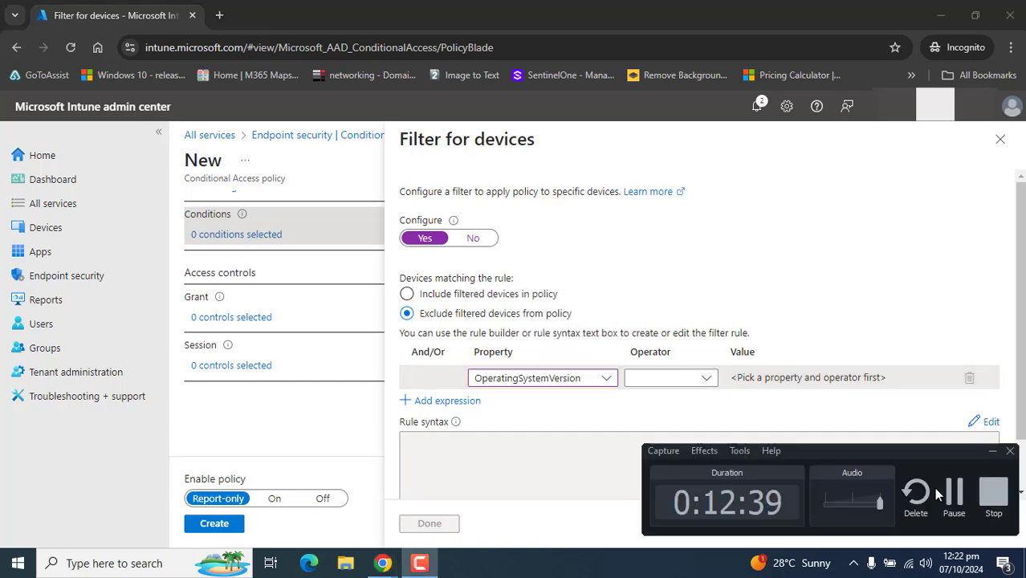
{"action": "left_click", "coordinate": [709, 381]}
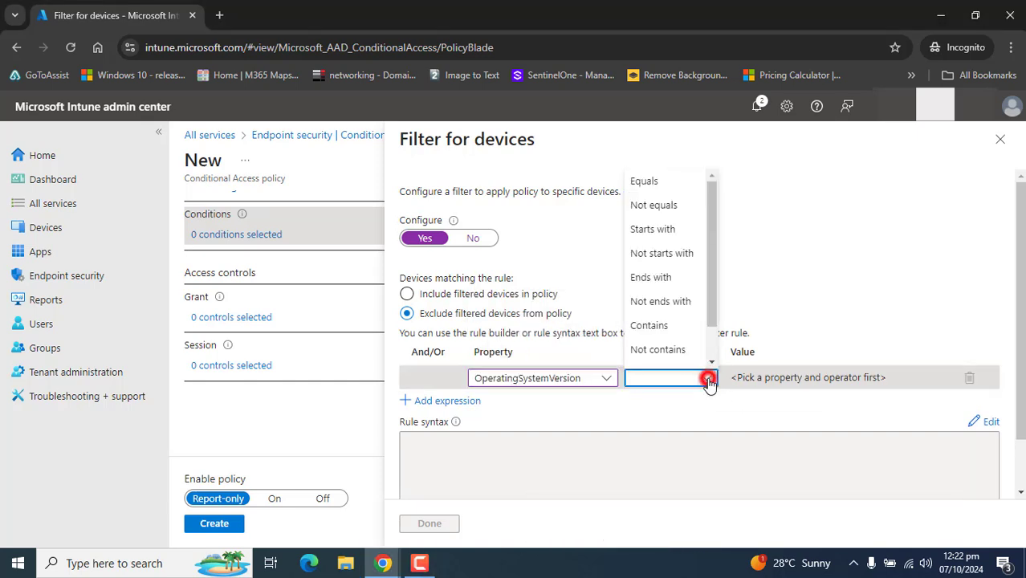
{"action": "left_click", "coordinate": [666, 229]}
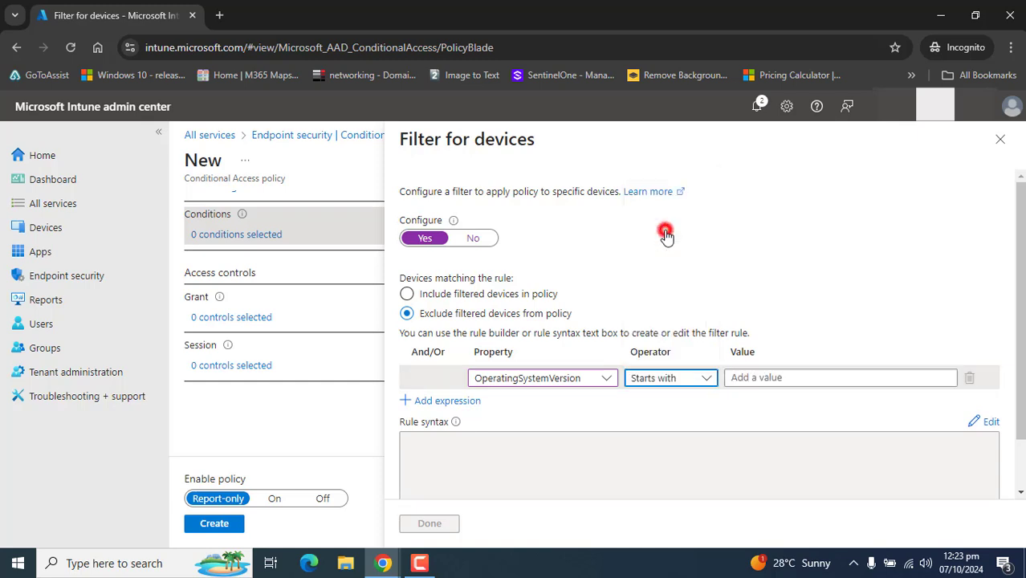
{"action": "left_click", "coordinate": [768, 378]}
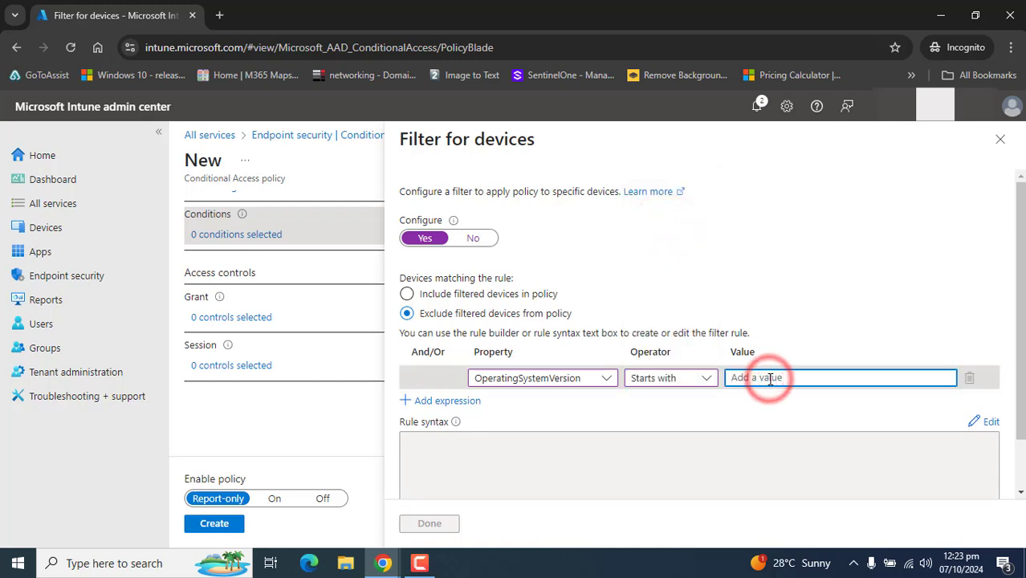
- Open the list of all devices in a separate browser tab and copy the first device's OS version
{"action": "middle_click", "coordinate": [66, 233]}
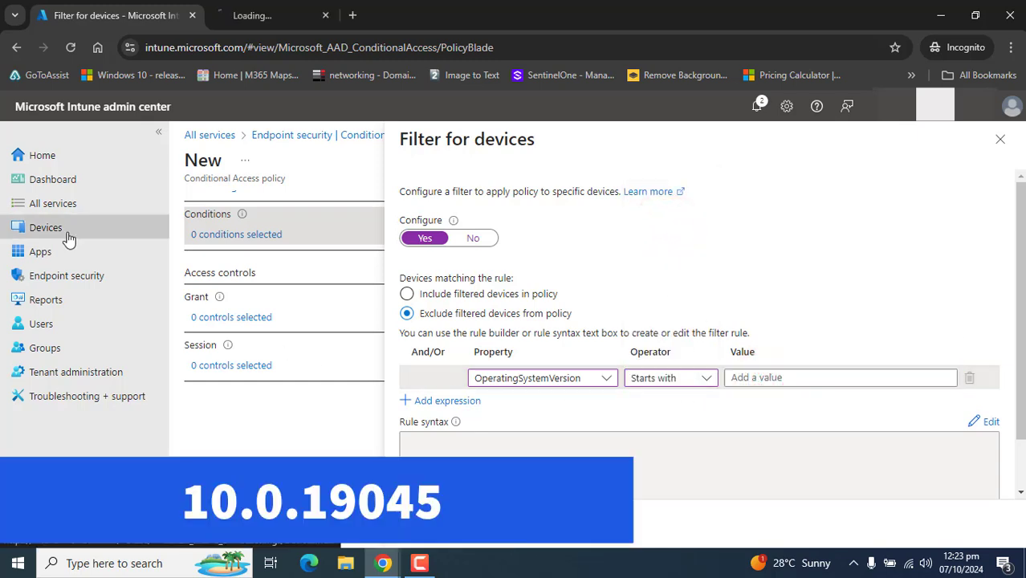
{"action": "left_click", "coordinate": [299, 14]}
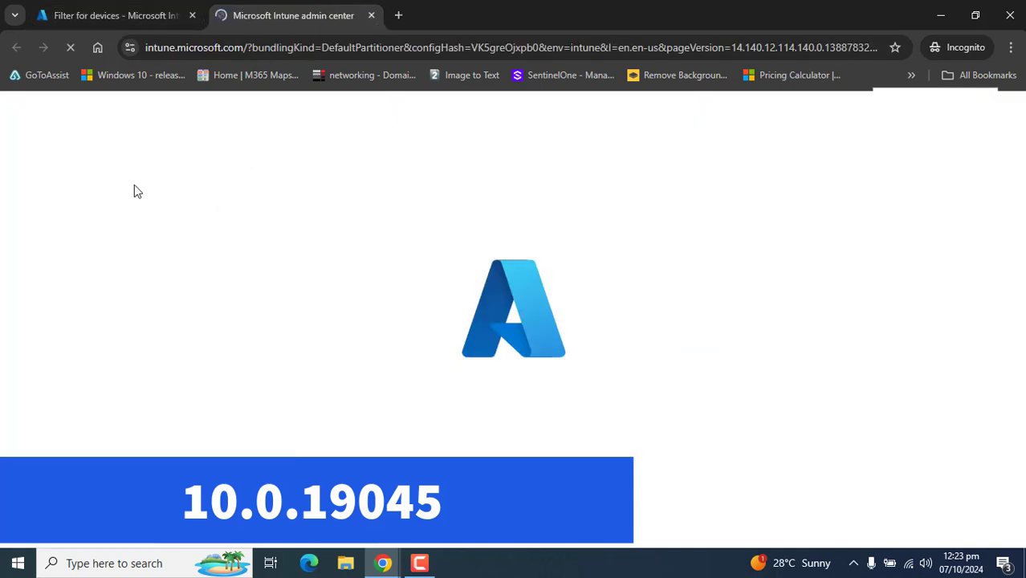
{"action": "left_click", "coordinate": [954, 494]}
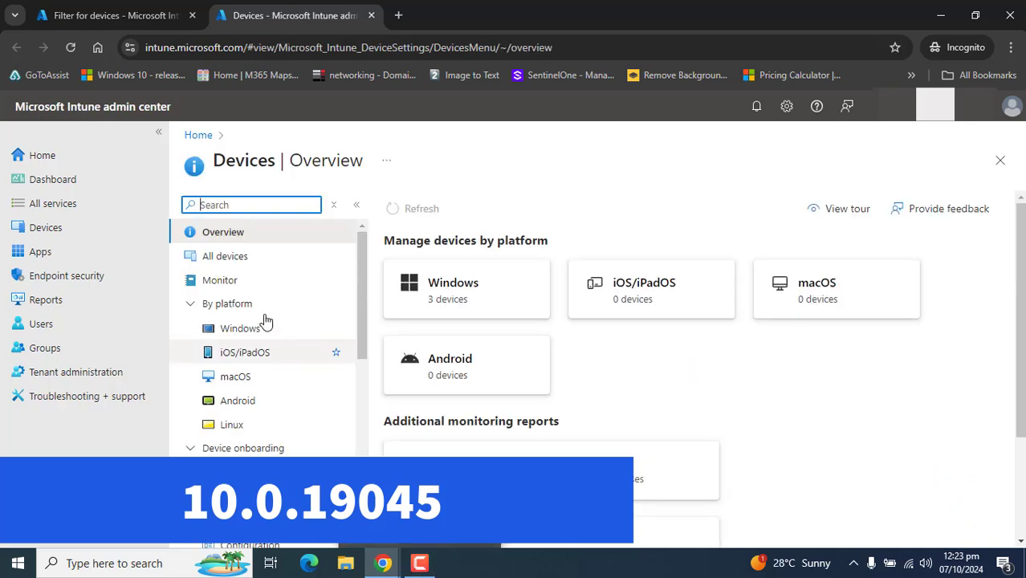
{"action": "left_click", "coordinate": [245, 266]}
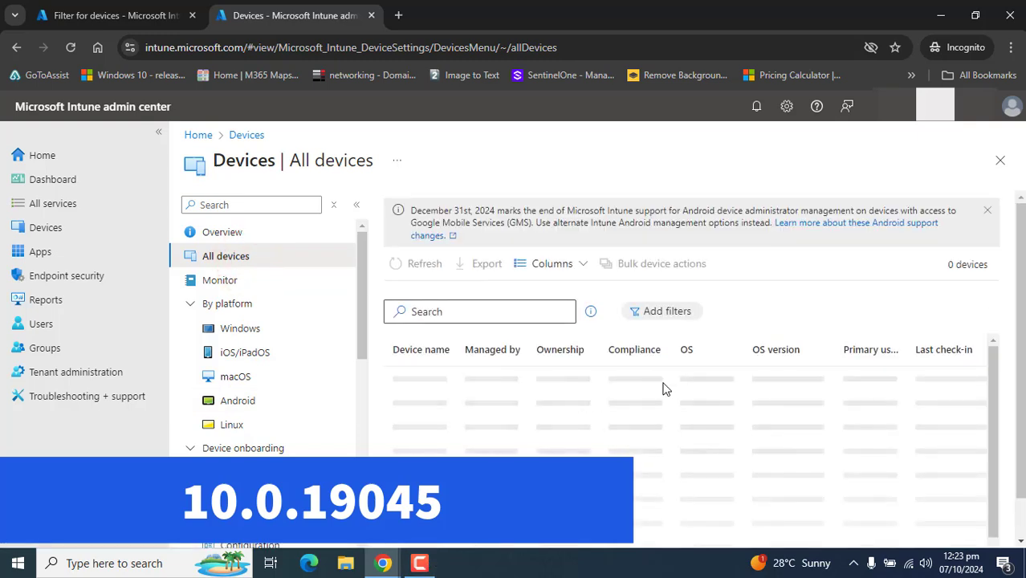
{"action": "left_click_drag", "start_coordinate": [830, 379], "coordinate": [739, 383]}
{"action": "right_click", "coordinate": [775, 378]}
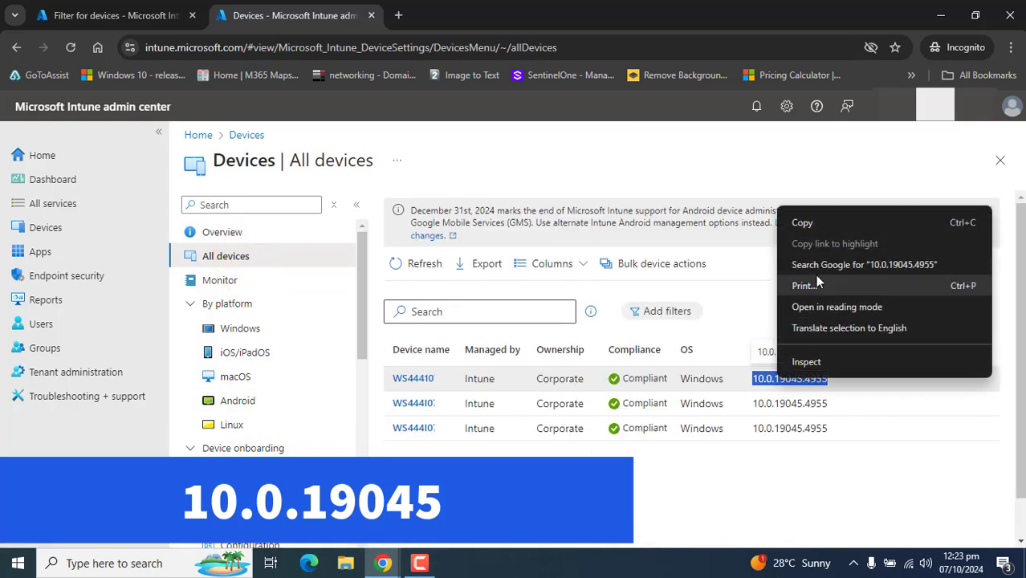
{"action": "left_click", "coordinate": [814, 223]}
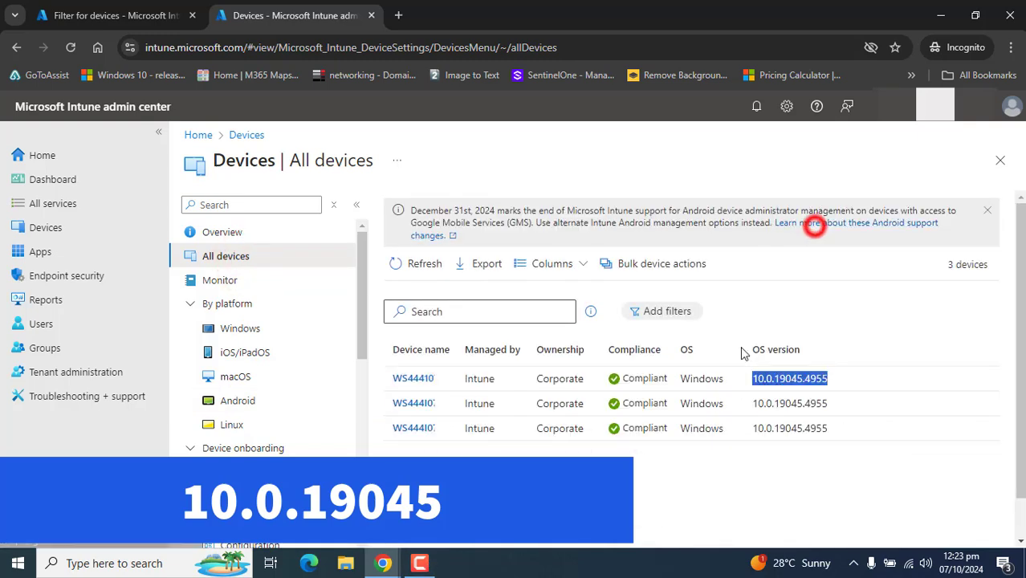
{"action": "left_click", "coordinate": [418, 567]}
{"action": "left_click", "coordinate": [948, 496]}
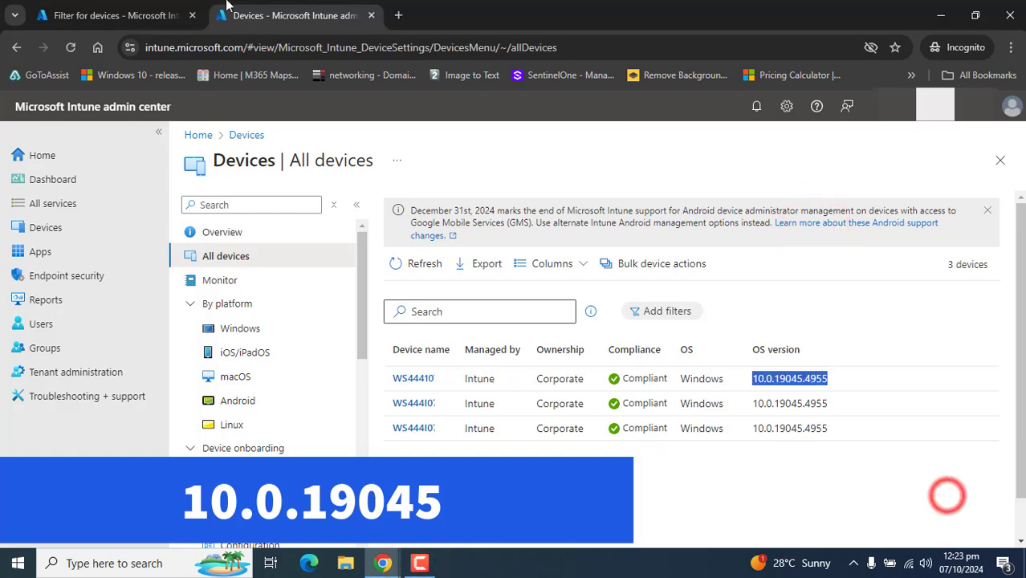
- Return to the device filter and set the OperatingSystemVersion expression's value to 10.0.19045
{"action": "left_click", "coordinate": [135, 20]}
{"action": "left_click", "coordinate": [757, 377]}
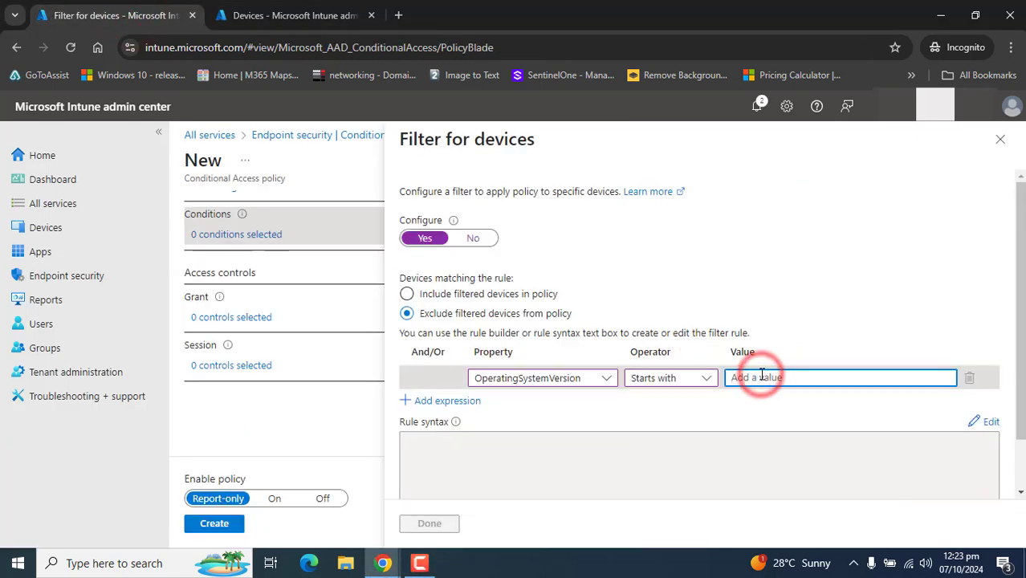
{"action": "key", "text": "ctrl+v"}
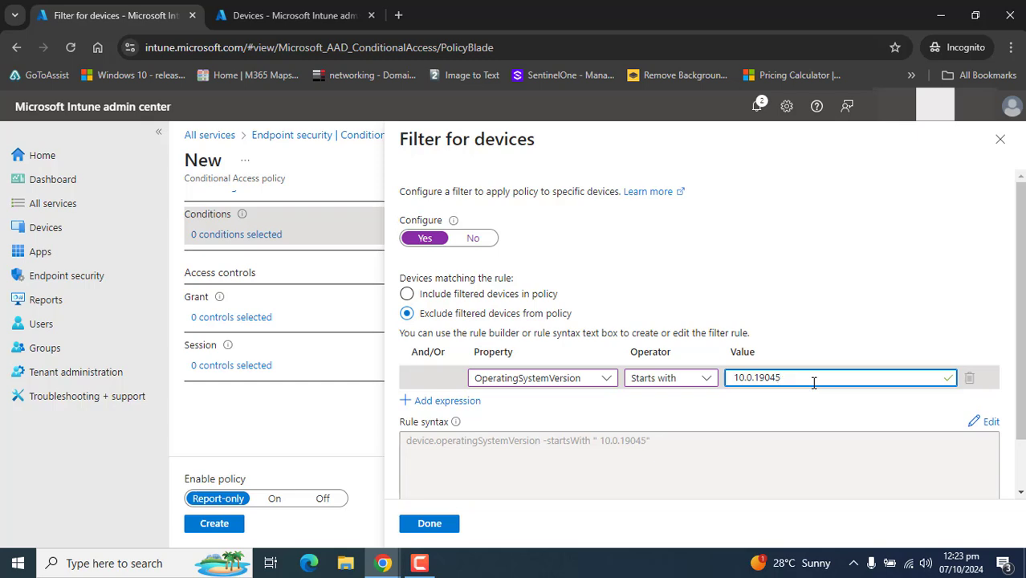
{"action": "left_click", "coordinate": [820, 281]}
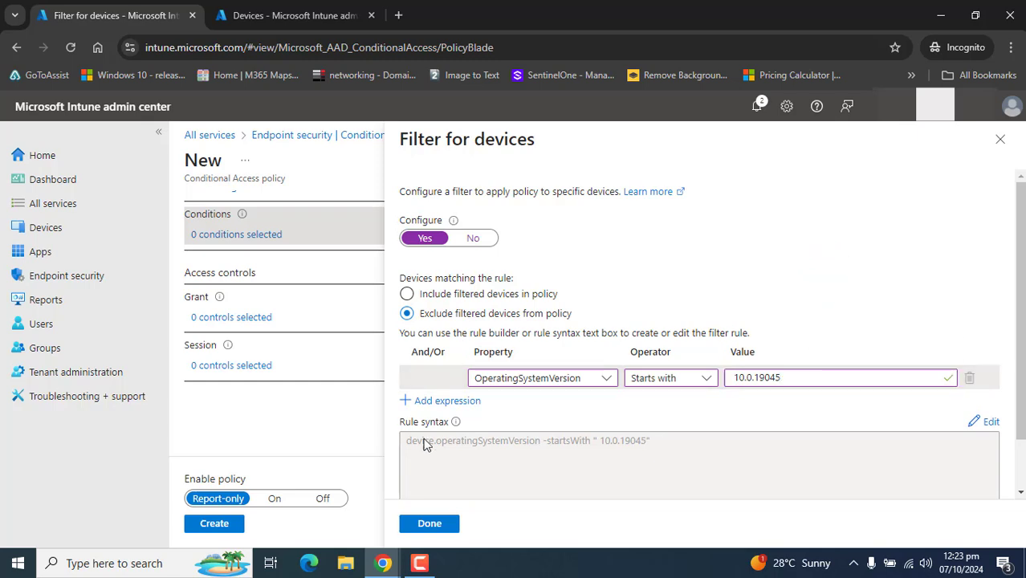
- Check the rule syntax generated for the OS version expression and save the device filter
{"action": "left_click_drag", "start_coordinate": [407, 442], "coordinate": [617, 446]}
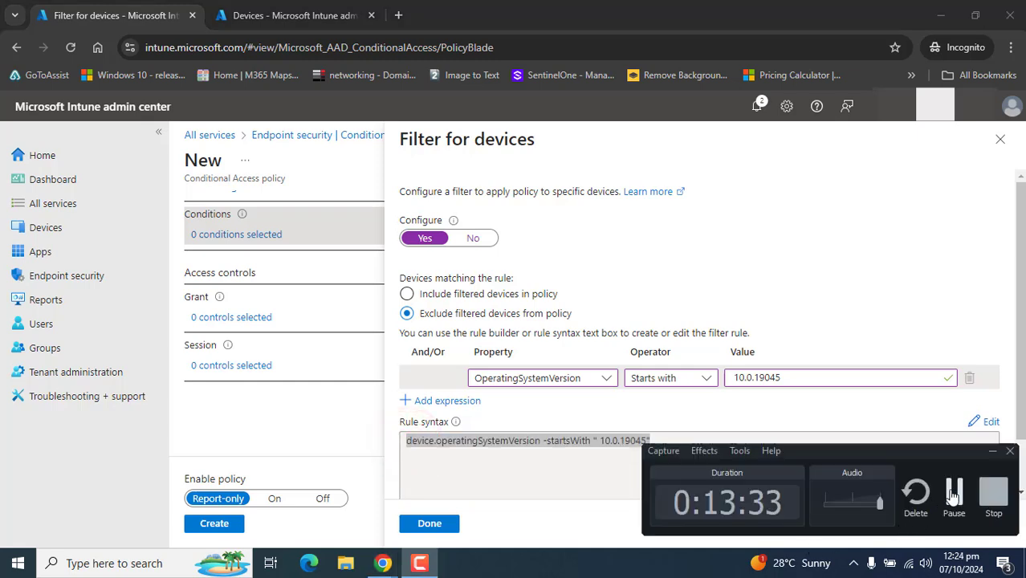
{"action": "left_click", "coordinate": [953, 494]}
{"action": "left_click", "coordinate": [634, 466]}
{"action": "left_click_drag", "start_coordinate": [652, 441], "coordinate": [407, 447]}
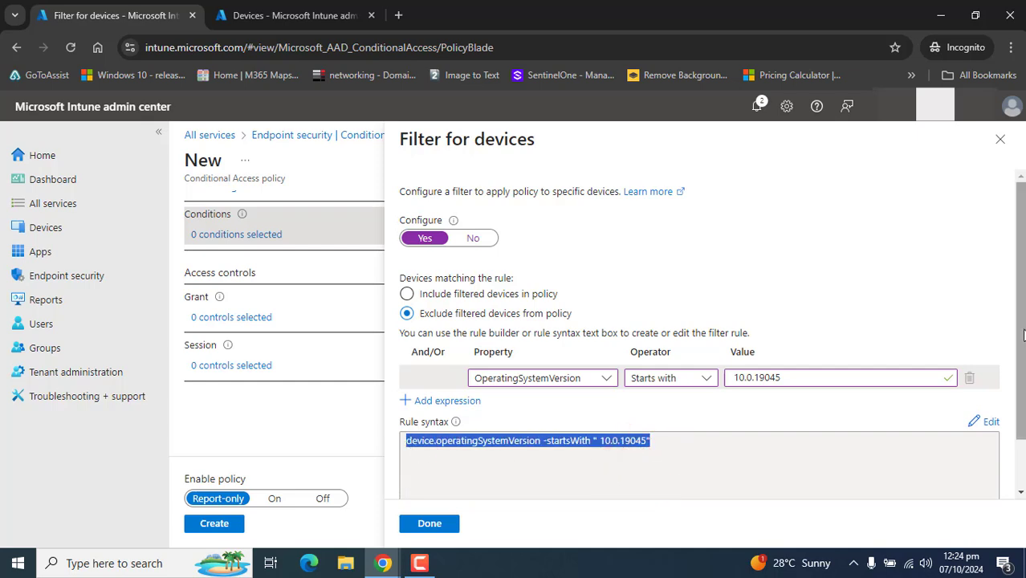
{"action": "left_click_drag", "start_coordinate": [1020, 334], "coordinate": [1020, 385]}
{"action": "left_click", "coordinate": [716, 416]}
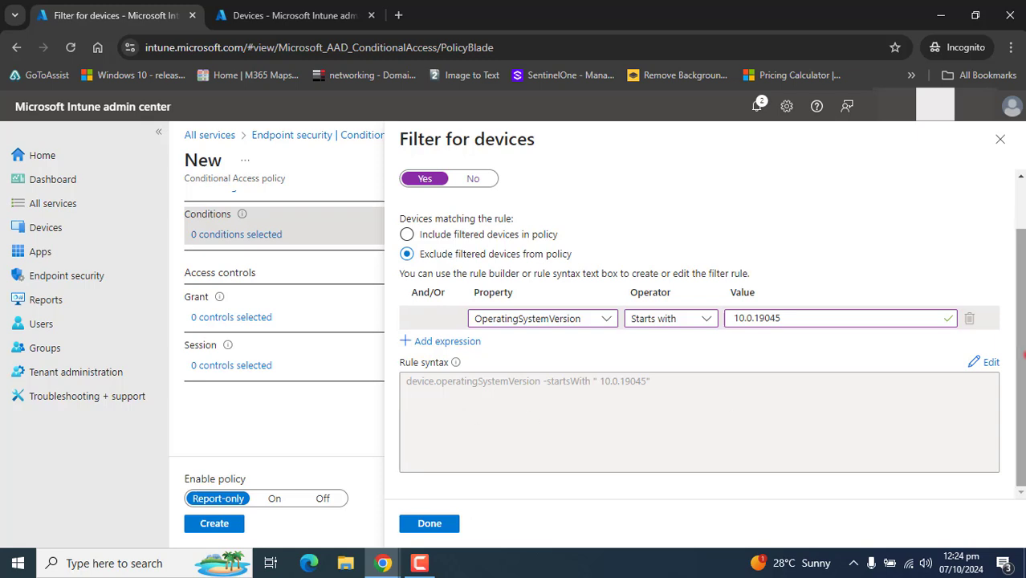
{"action": "left_click", "coordinate": [430, 524]}
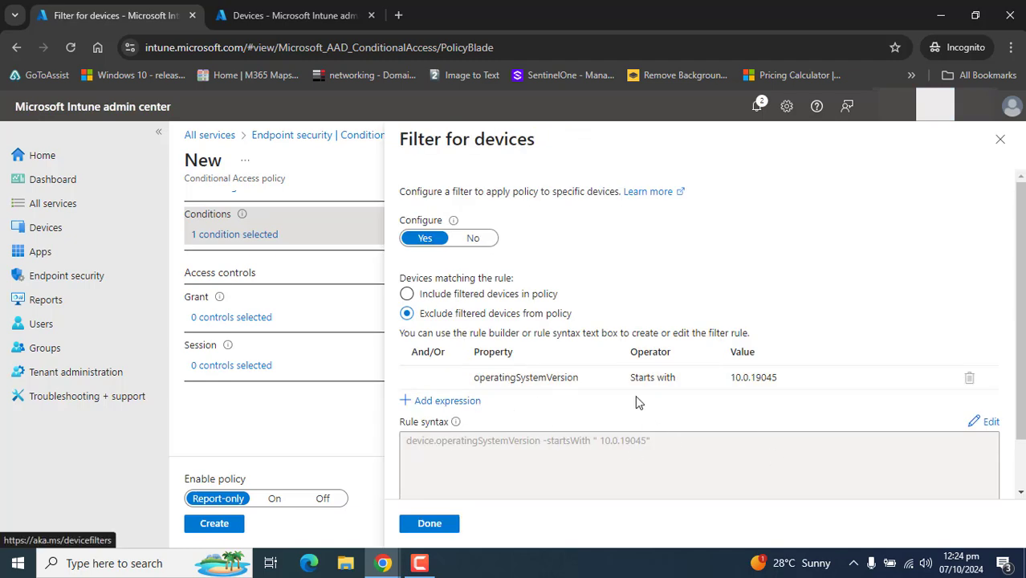
- Review the saved filter expression's property, operator options and version value, and close the filter settings
{"action": "left_click", "coordinate": [610, 385]}
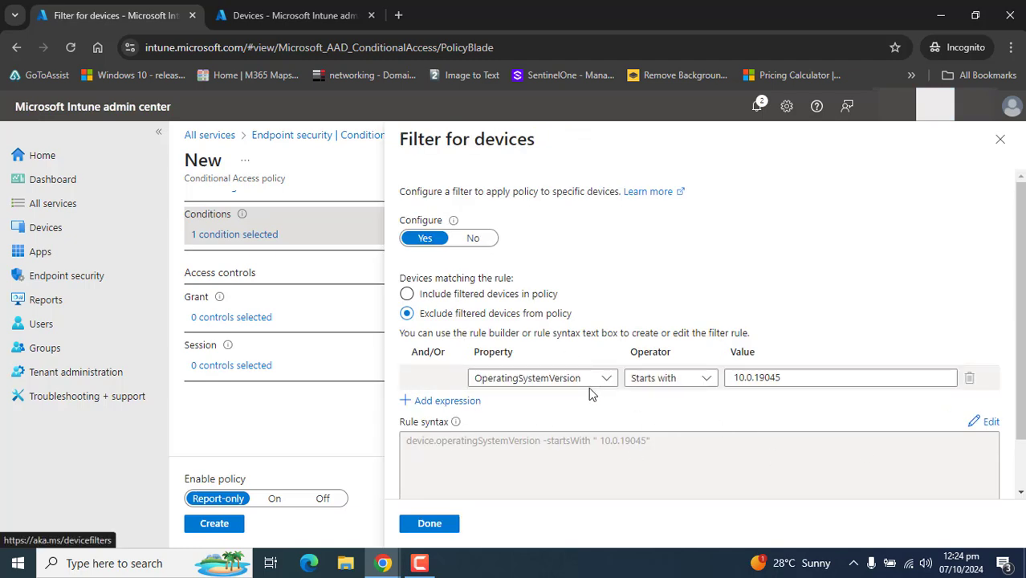
{"action": "left_click", "coordinate": [792, 378]}
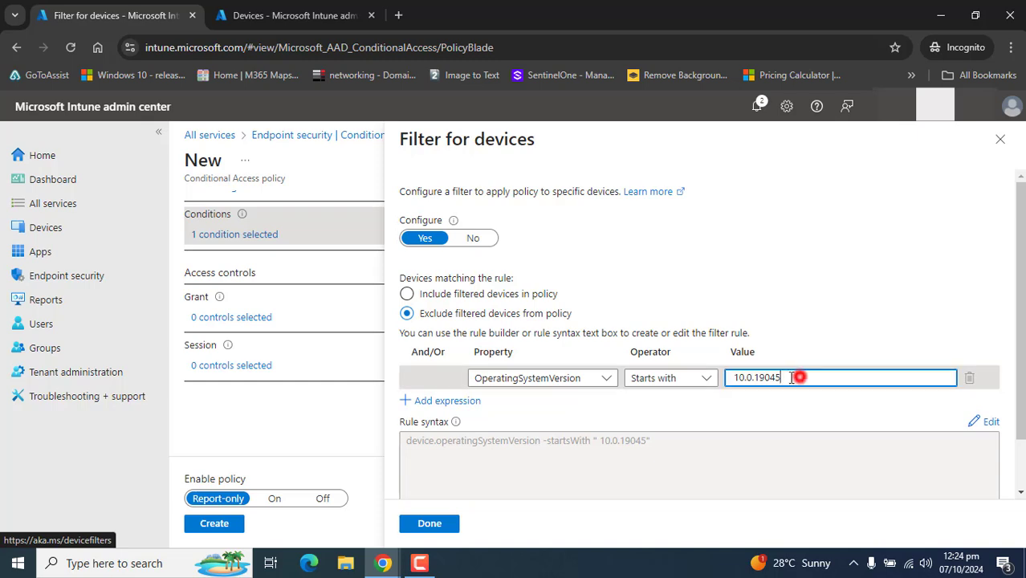
{"action": "double_click", "coordinate": [791, 377]}
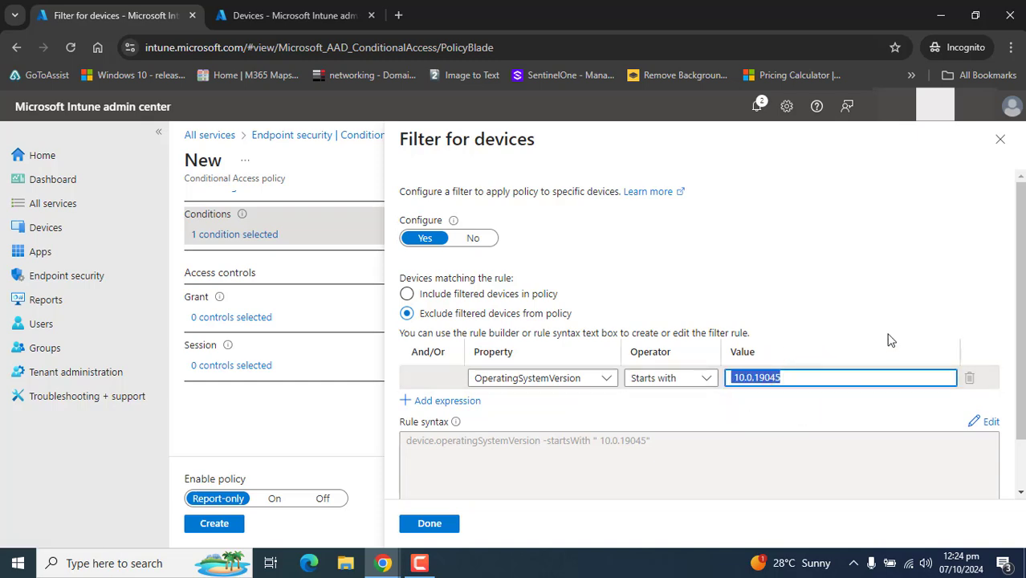
{"action": "left_click", "coordinate": [881, 294]}
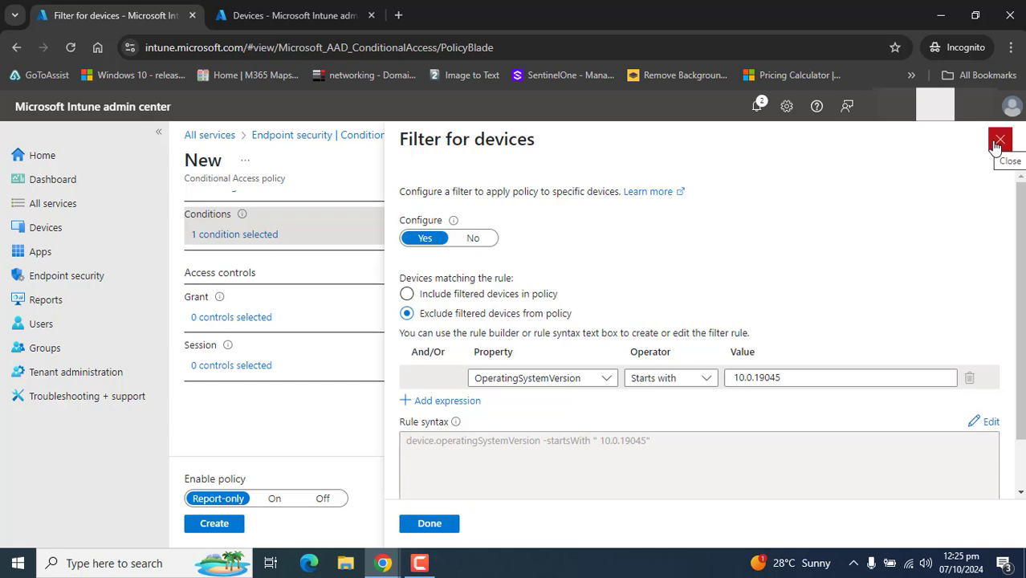
{"action": "double_click", "coordinate": [797, 378]}
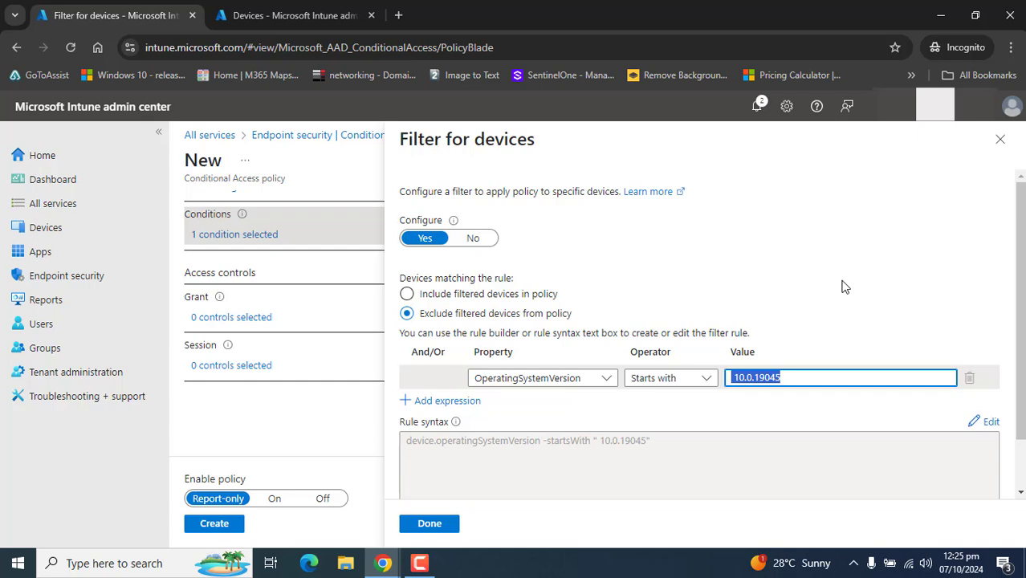
{"action": "left_click", "coordinate": [834, 332]}
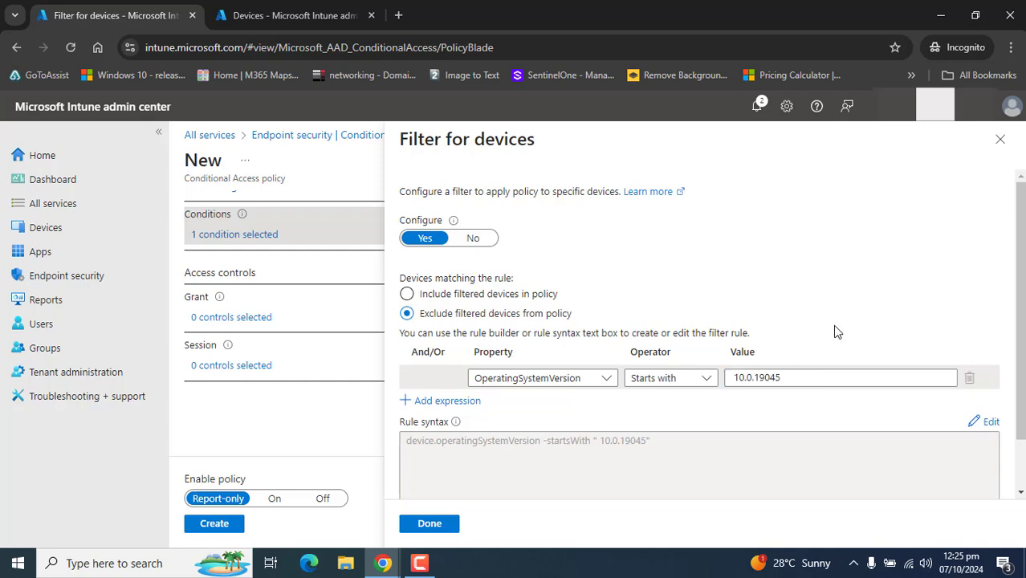
{"action": "left_click", "coordinate": [778, 377]}
{"action": "left_click", "coordinate": [678, 379]}
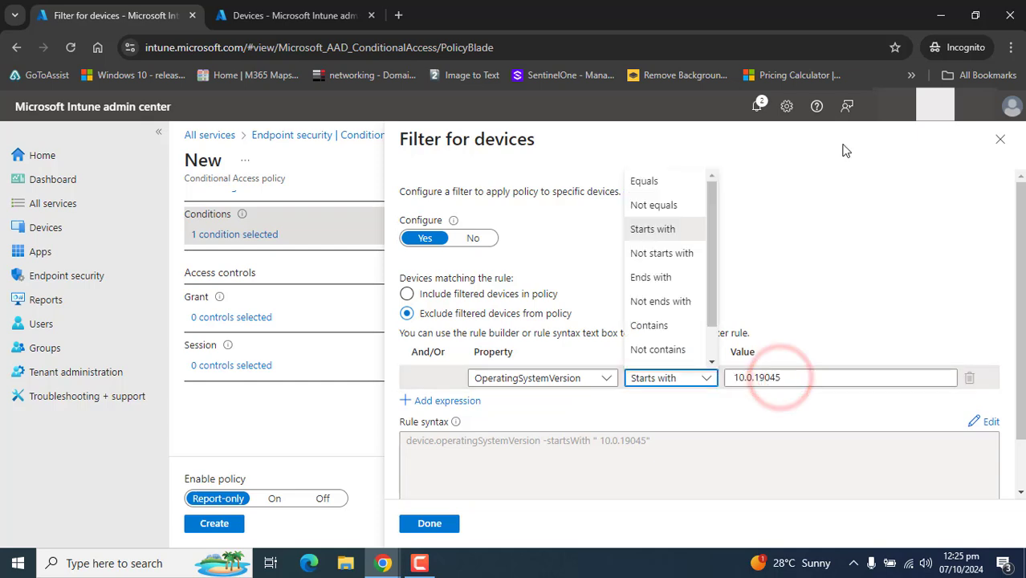
{"action": "left_click", "coordinate": [851, 230]}
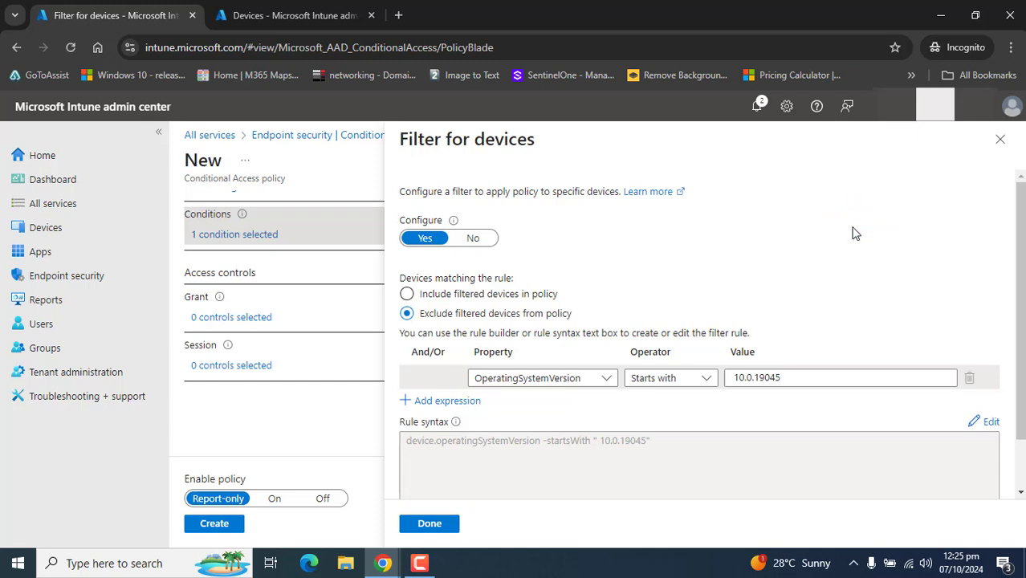
{"action": "left_click", "coordinate": [430, 524]}
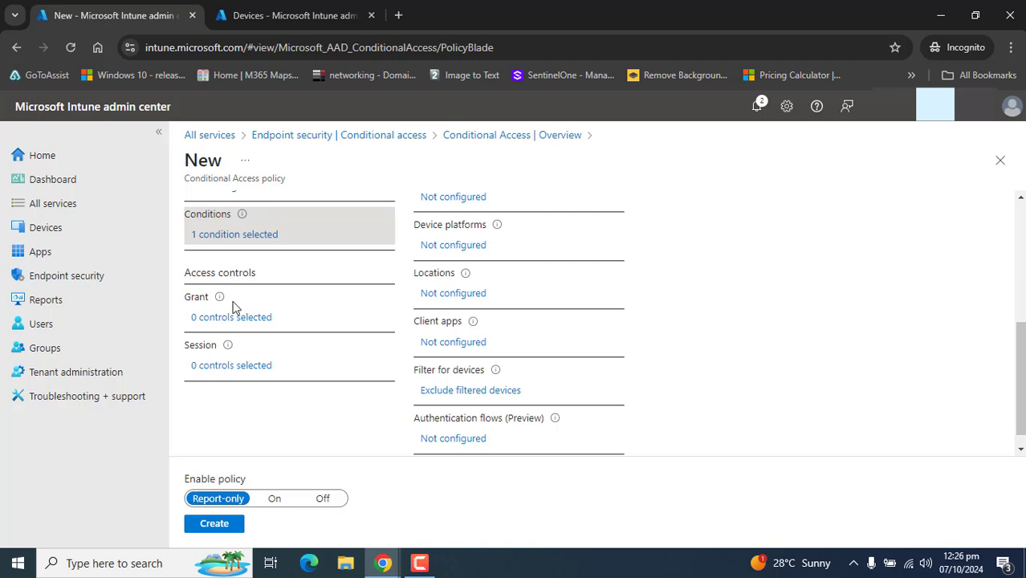
- Set the policy's Grant access control to Block access
{"action": "left_click_drag", "start_coordinate": [182, 274], "coordinate": [260, 283]}
{"action": "left_click", "coordinate": [248, 439]}
{"action": "left_click", "coordinate": [214, 319]}
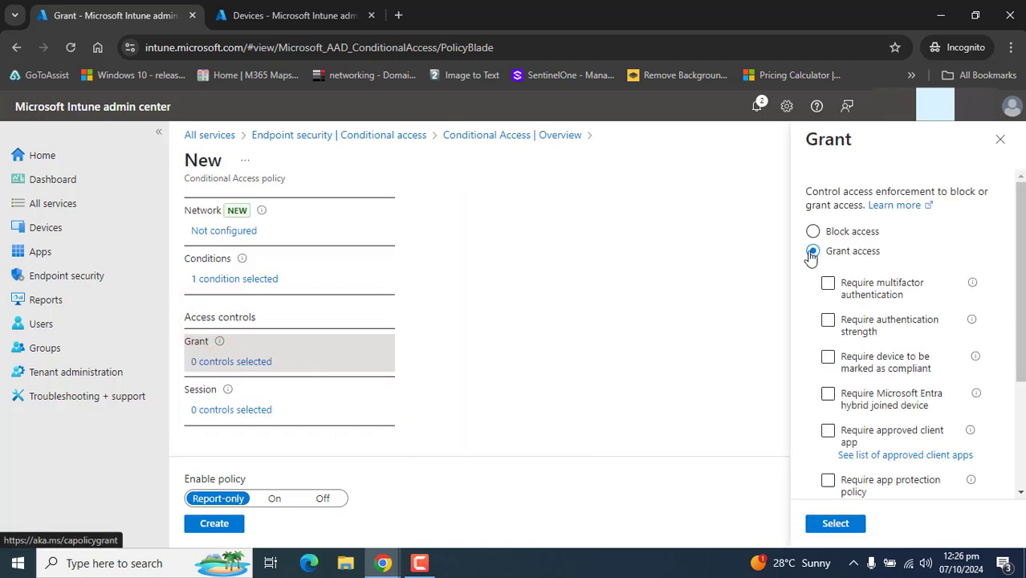
{"action": "left_click", "coordinate": [812, 232]}
{"action": "left_click_drag", "start_coordinate": [1020, 285], "coordinate": [1021, 381]}
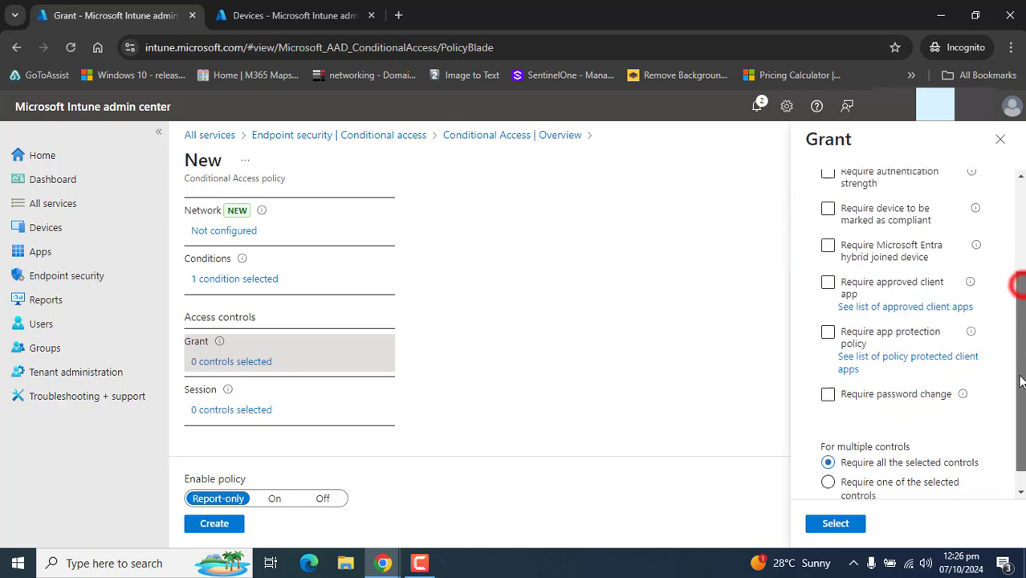
{"action": "left_click", "coordinate": [835, 526]}
{"action": "key", "text": "F9"}
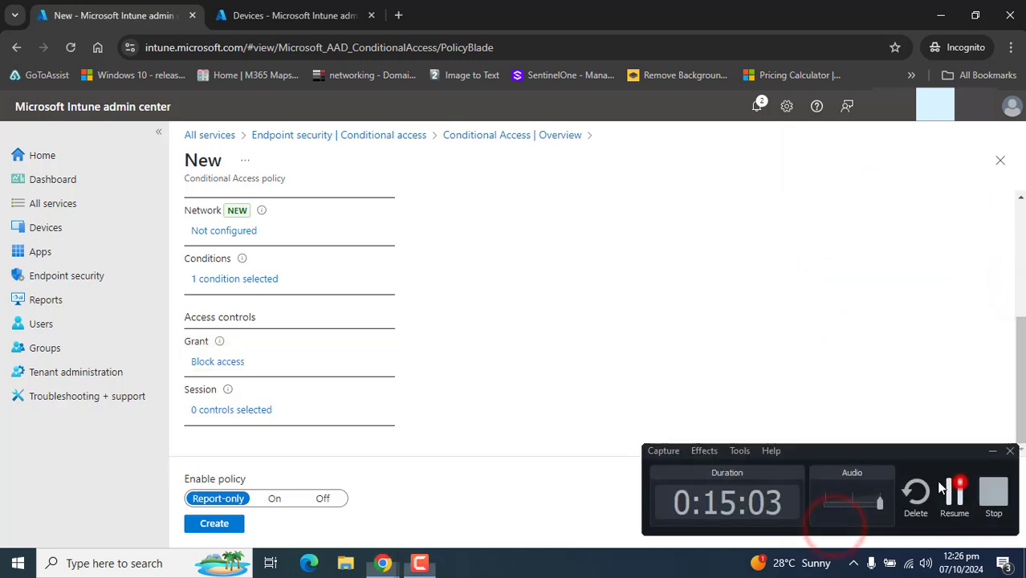
{"action": "left_click", "coordinate": [953, 492]}
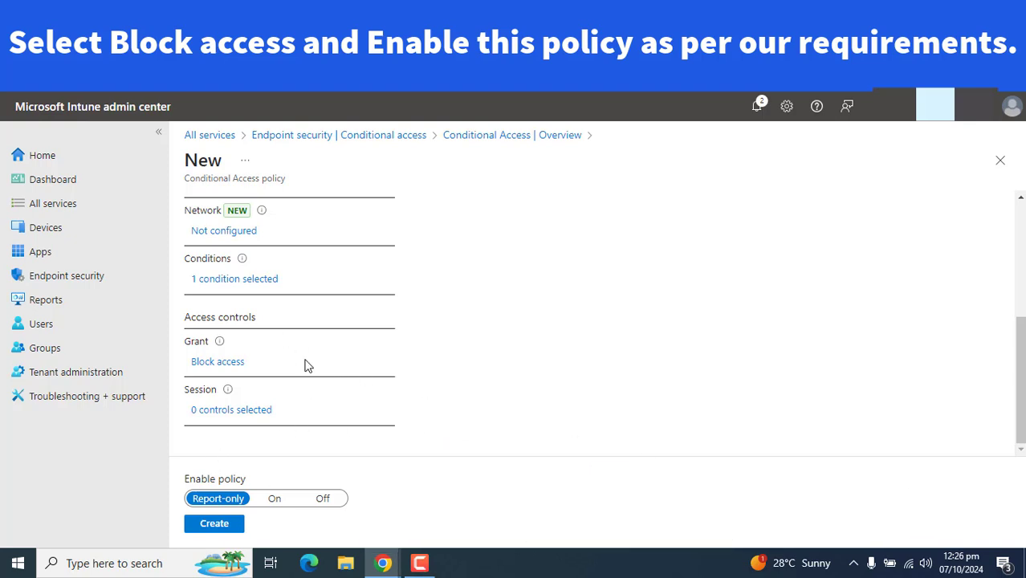
- Switch the policy's enable state to On and create the policy
{"action": "mouse_move", "coordinate": [1022, 373]}
{"action": "left_mouse_down"}
{"action": "mouse_move", "coordinate": [1021, 257]}
{"action": "mouse_move", "coordinate": [983, 418]}
{"action": "left_mouse_up"}
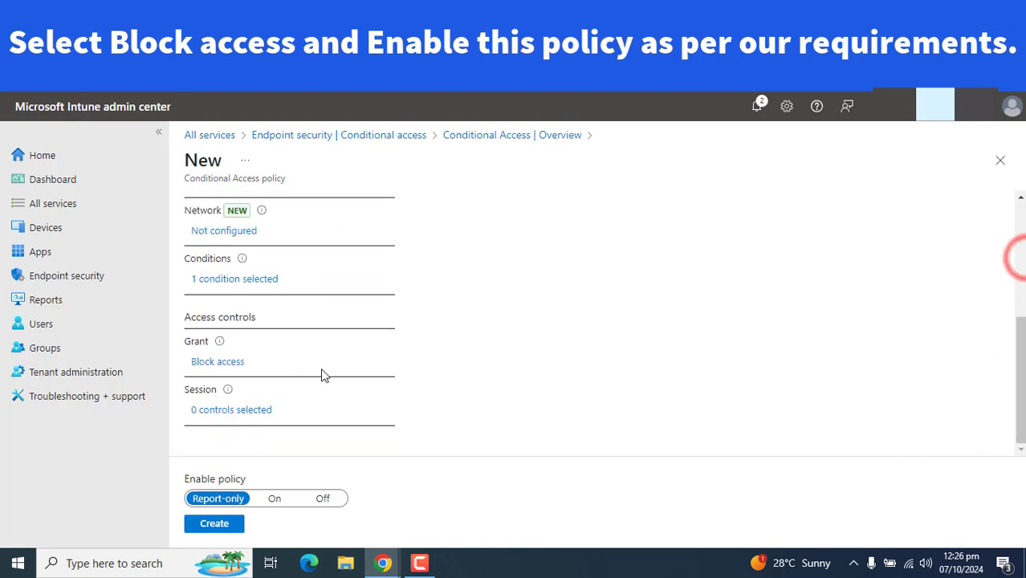
{"action": "left_click_drag", "start_coordinate": [185, 479], "coordinate": [187, 479]}
{"action": "left_click", "coordinate": [275, 499]}
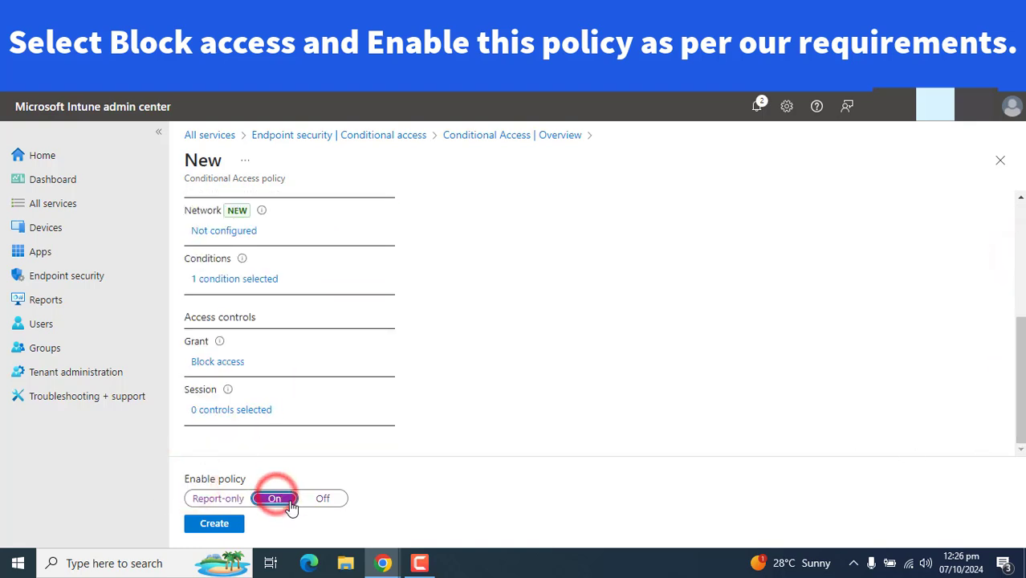
{"action": "left_click", "coordinate": [211, 524]}
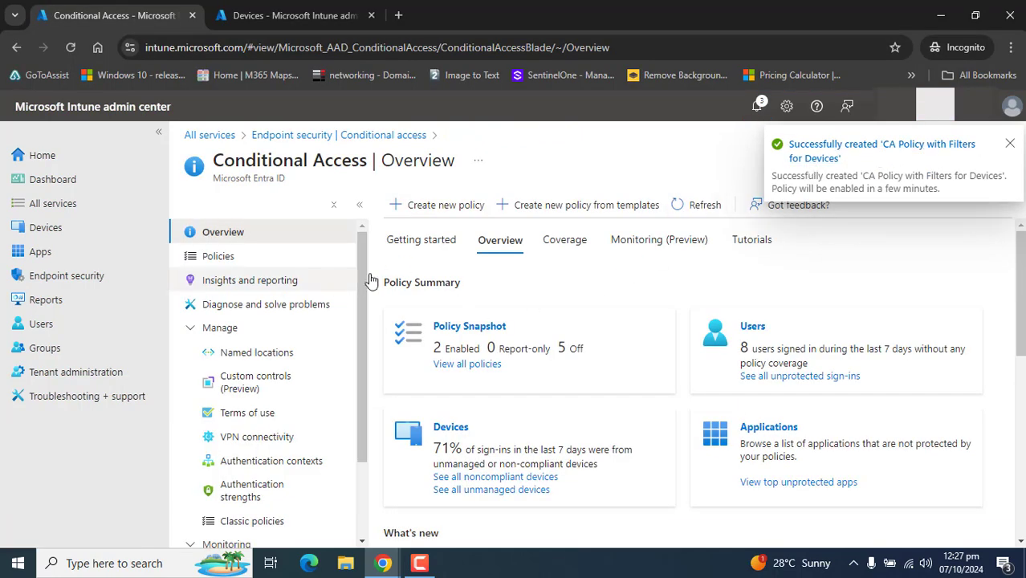
- Open CA Policy with Filters for Devices from the Conditional Access policies list
{"action": "left_click", "coordinate": [212, 257]}
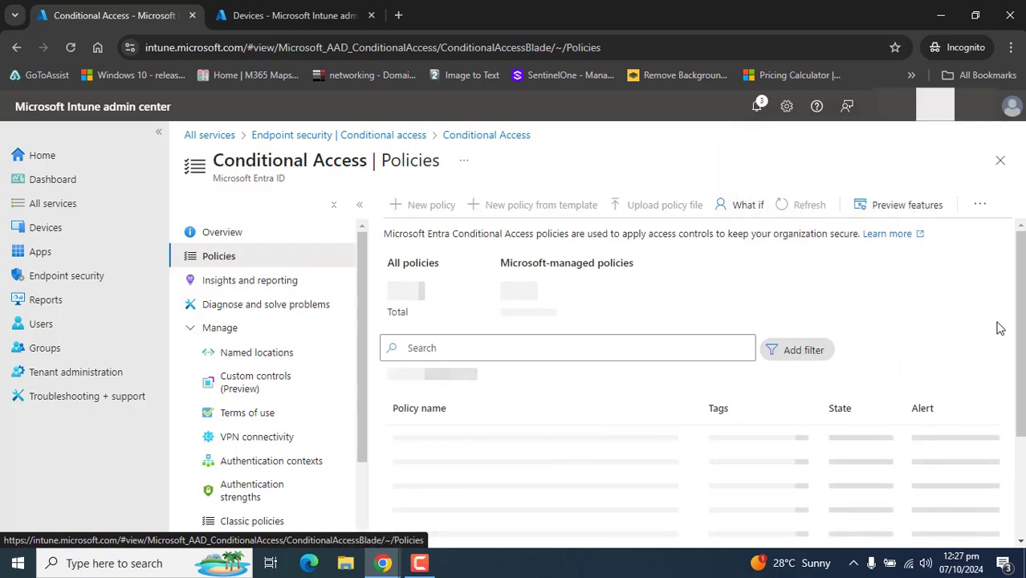
{"action": "left_click_drag", "start_coordinate": [1021, 309], "coordinate": [1020, 354]}
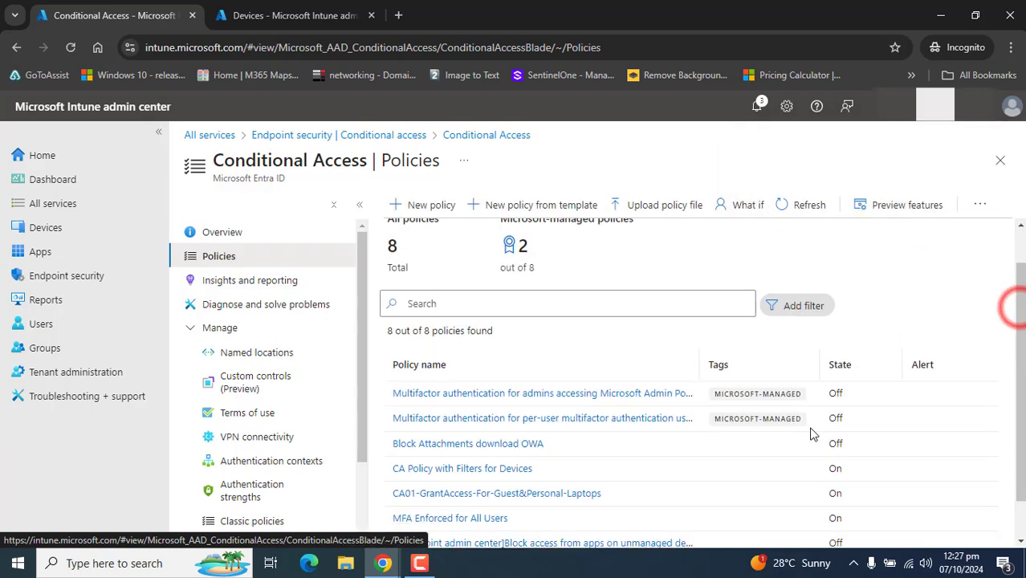
{"action": "left_click", "coordinate": [450, 474]}
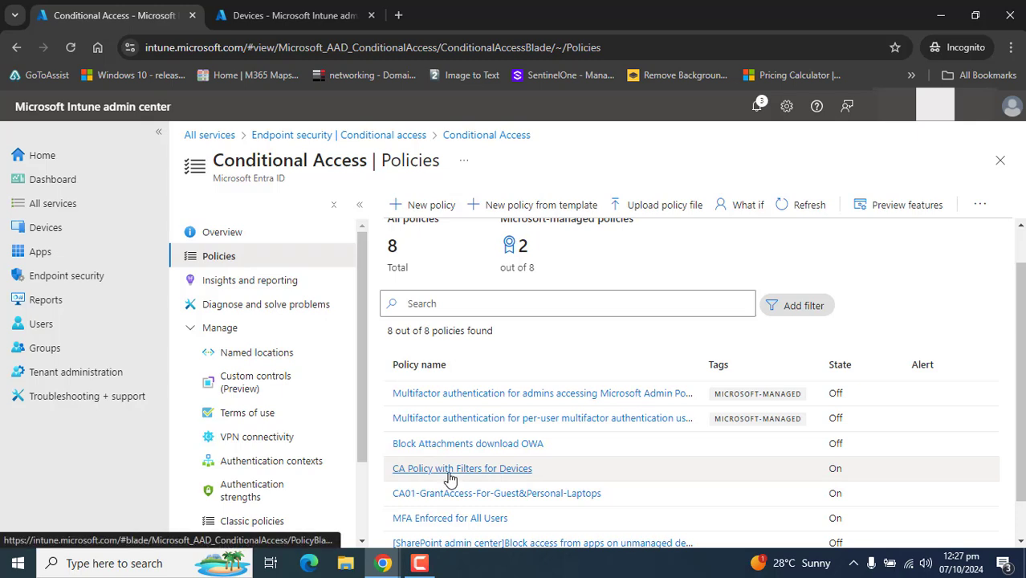
{"action": "left_click", "coordinate": [951, 491]}
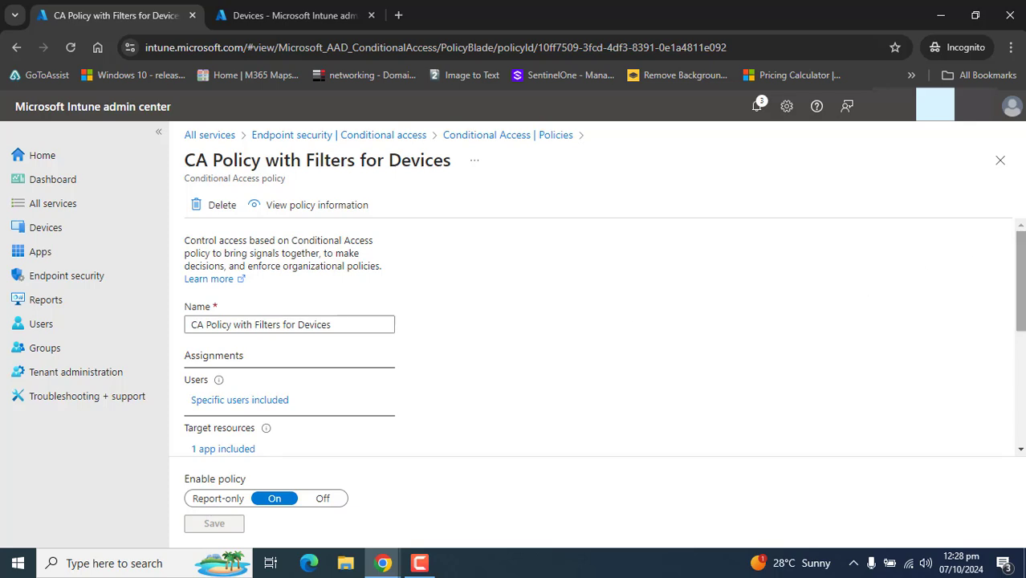
- Review the policy's Users assignment and the security group included in it
{"action": "left_click_drag", "start_coordinate": [1021, 271], "coordinate": [1021, 315]}
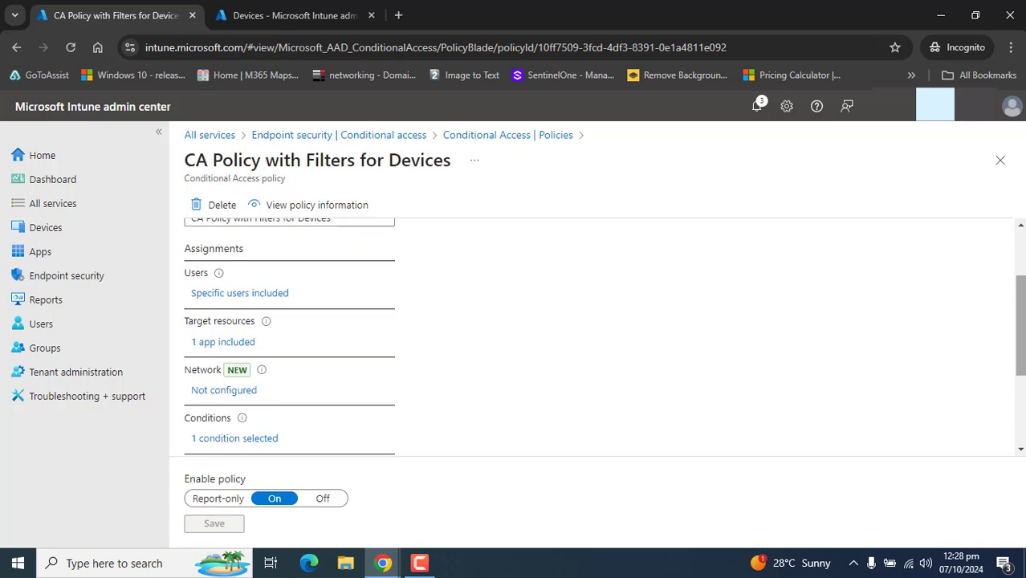
{"action": "left_click", "coordinate": [273, 294]}
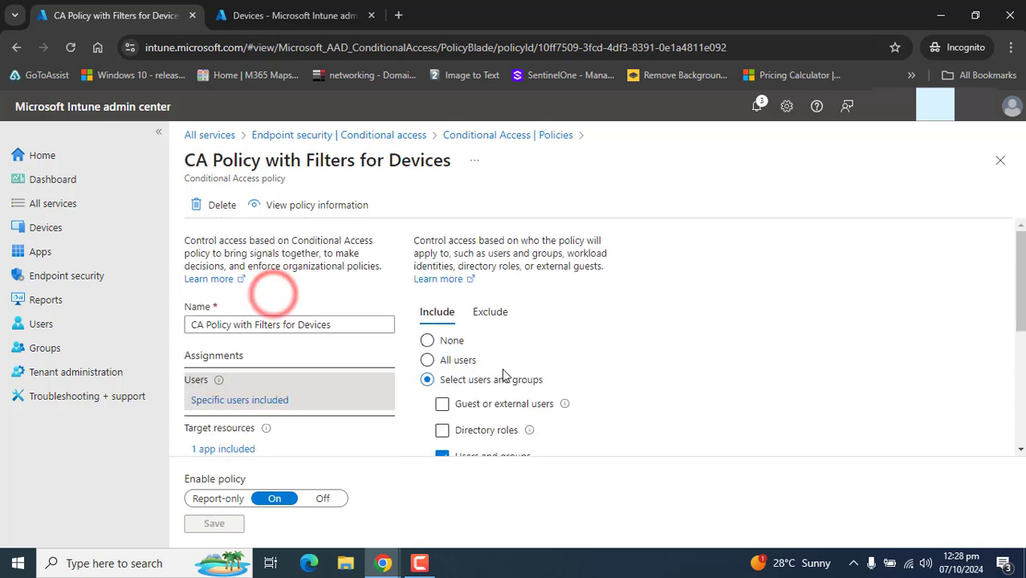
{"action": "left_click_drag", "start_coordinate": [1019, 297], "coordinate": [1020, 392]}
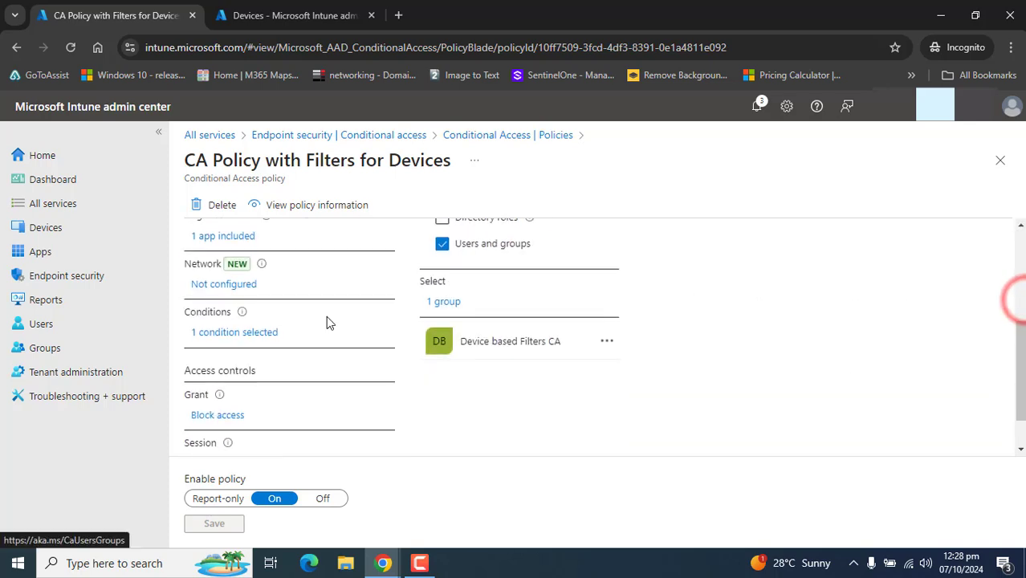
{"action": "left_click_drag", "start_coordinate": [487, 296], "coordinate": [414, 302]}
{"action": "left_click", "coordinate": [900, 366]}
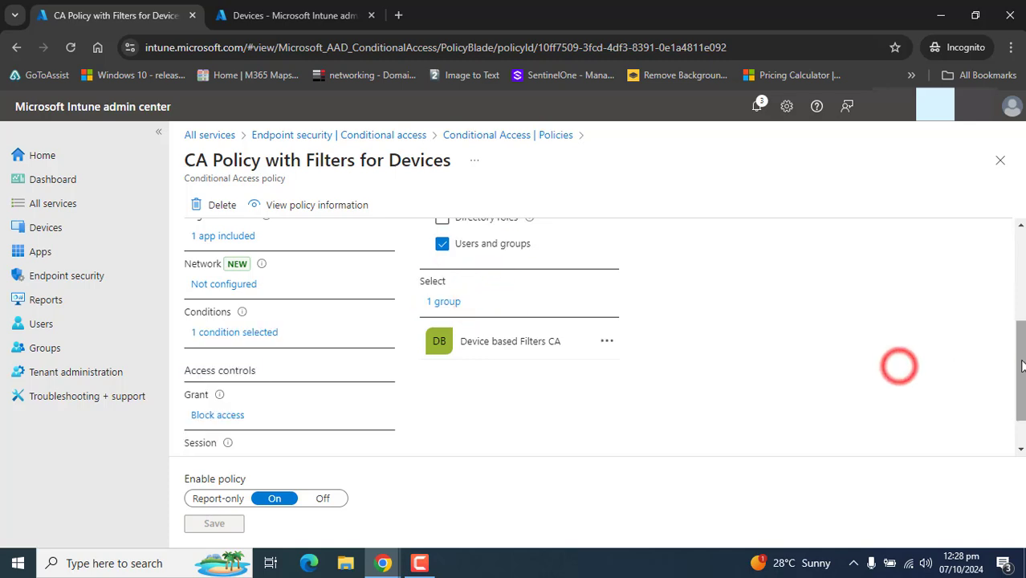
{"action": "left_click_drag", "start_coordinate": [1022, 366], "coordinate": [1020, 249]}
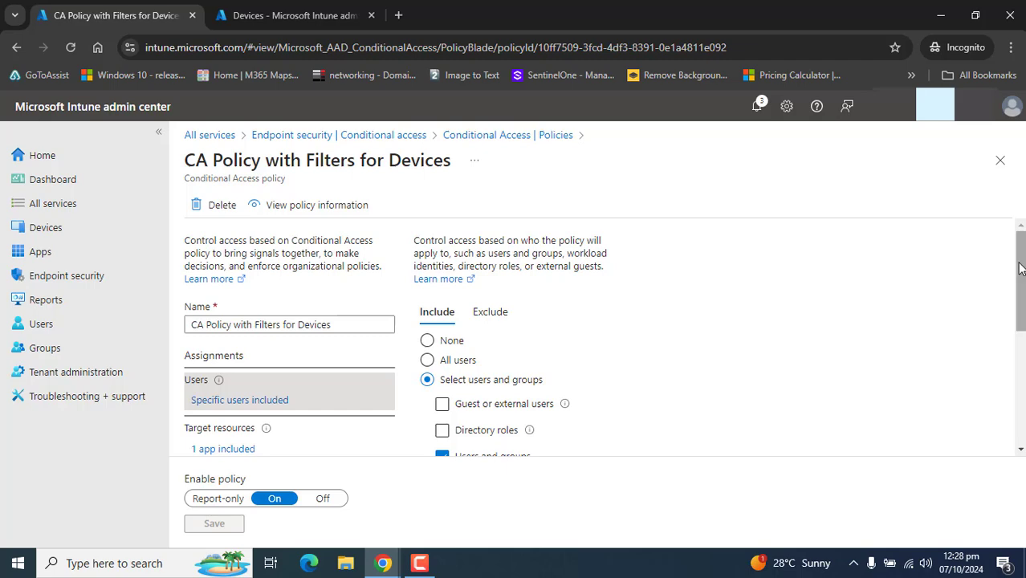
{"action": "scroll", "coordinate": [1020, 268], "scroll_direction": "down", "scroll_amount": 3}
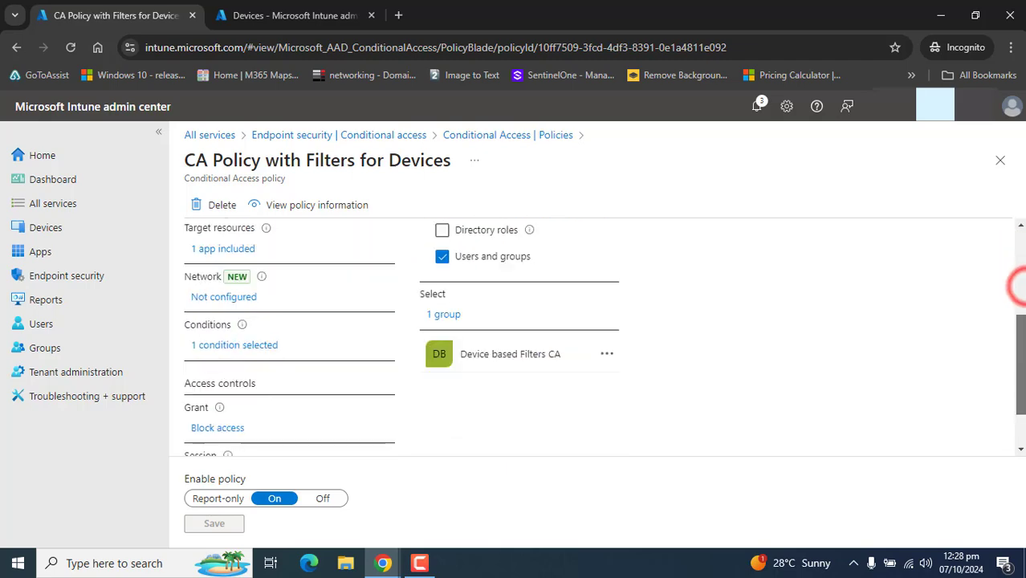
- Review the device filter's OS version expression under the policy's conditions, and close the filter without changes
{"action": "scroll", "coordinate": [230, 350], "scroll_direction": "up", "scroll_amount": 3}
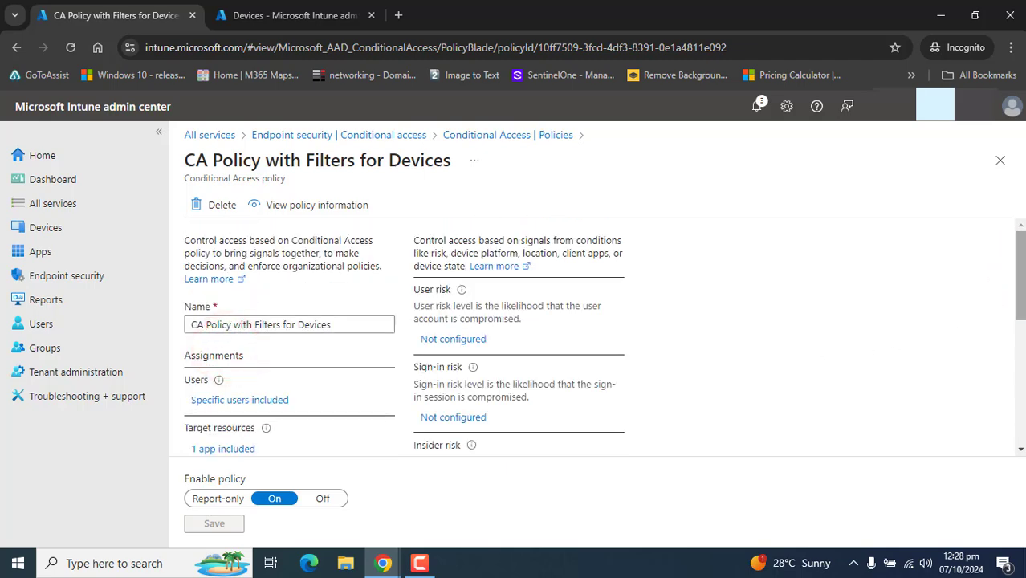
{"action": "scroll", "coordinate": [1021, 281], "scroll_direction": "down", "scroll_amount": 5}
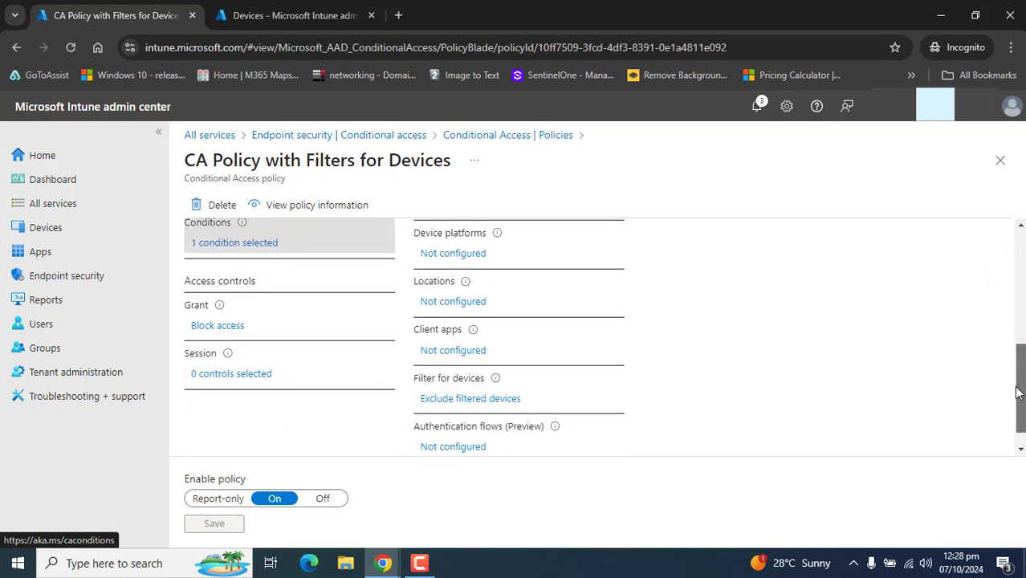
{"action": "left_click", "coordinate": [459, 398]}
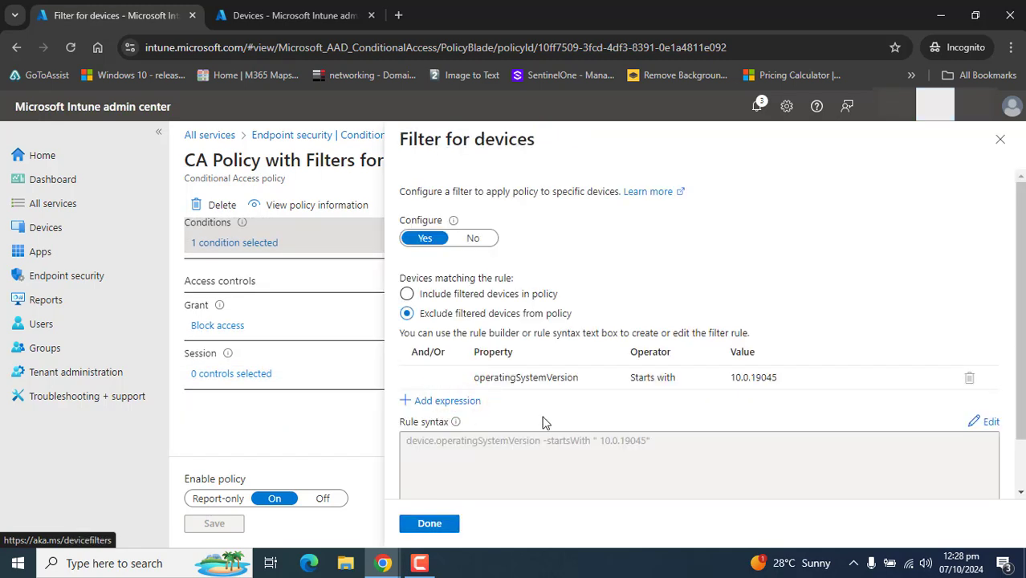
{"action": "mouse_move", "coordinate": [731, 377]}
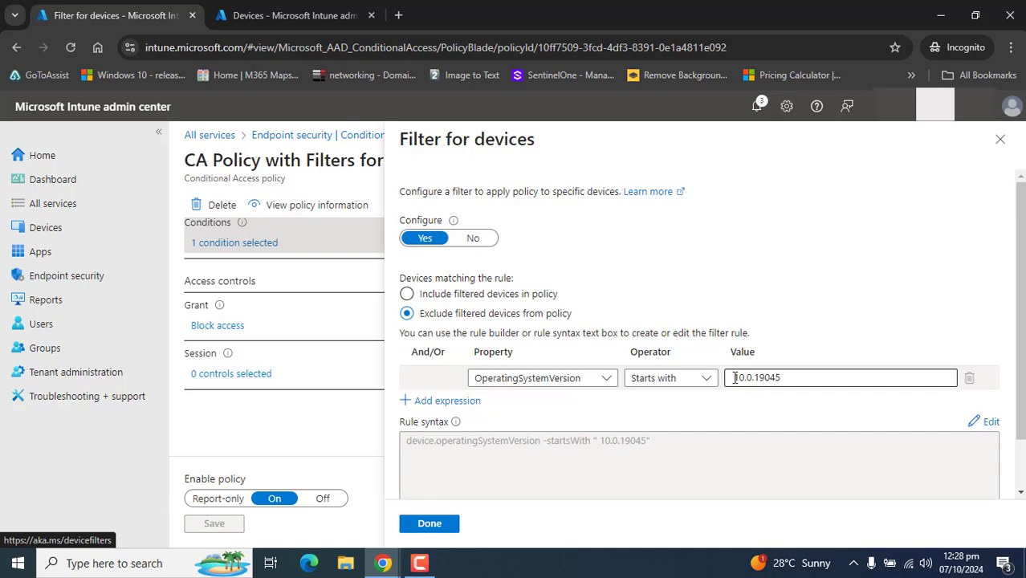
{"action": "left_click_drag", "start_coordinate": [734, 377], "coordinate": [789, 382]}
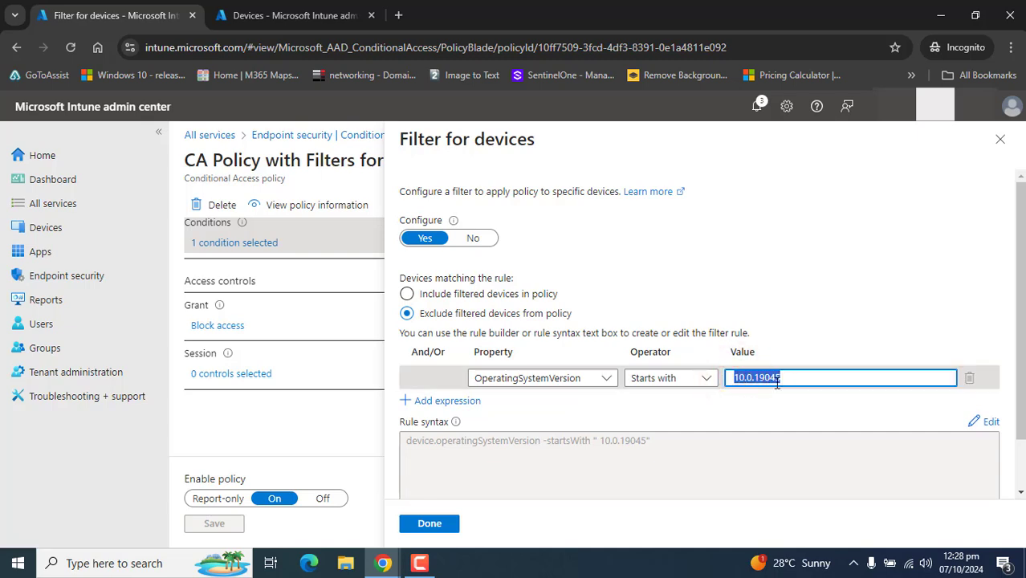
{"action": "left_click", "coordinate": [774, 379]}
{"action": "left_click_drag", "start_coordinate": [755, 377], "coordinate": [793, 379]}
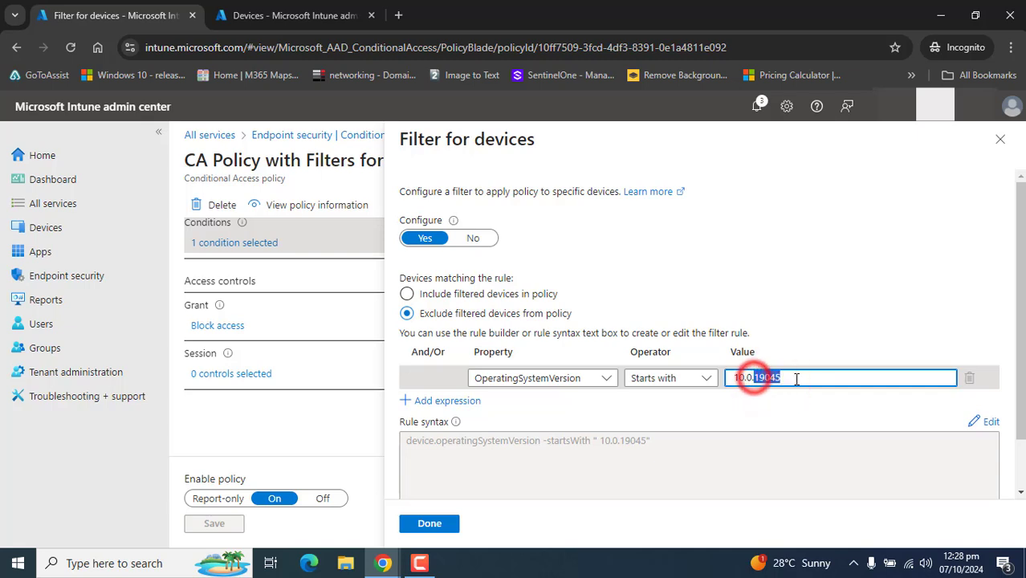
{"action": "left_click", "coordinate": [912, 314]}
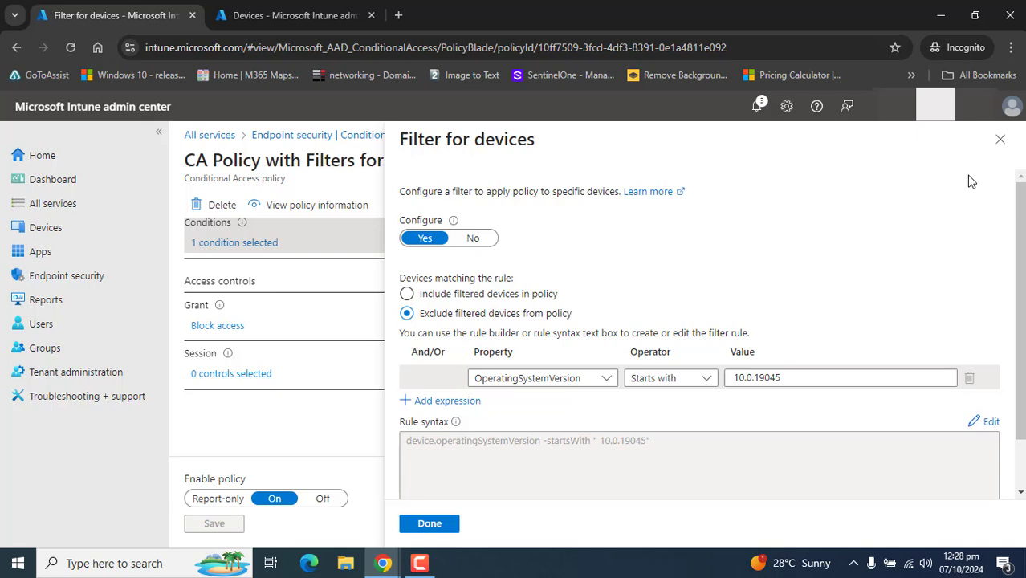
{"action": "left_click", "coordinate": [1000, 139]}
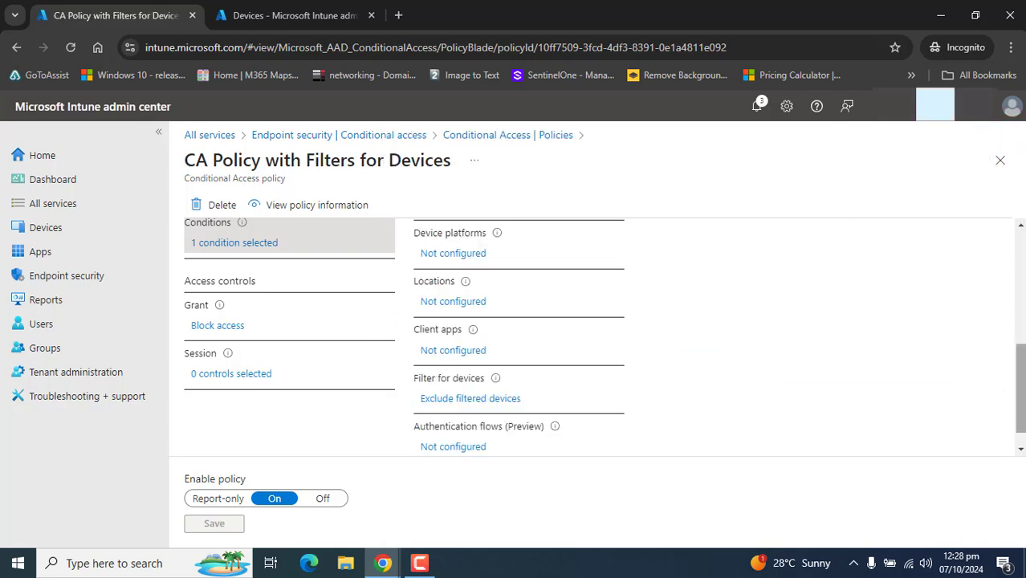
- Review the cloud app included in the policy's target resources
{"action": "scroll", "coordinate": [1019, 378], "scroll_direction": "up", "scroll_amount": 4}
{"action": "left_click", "coordinate": [238, 350]}
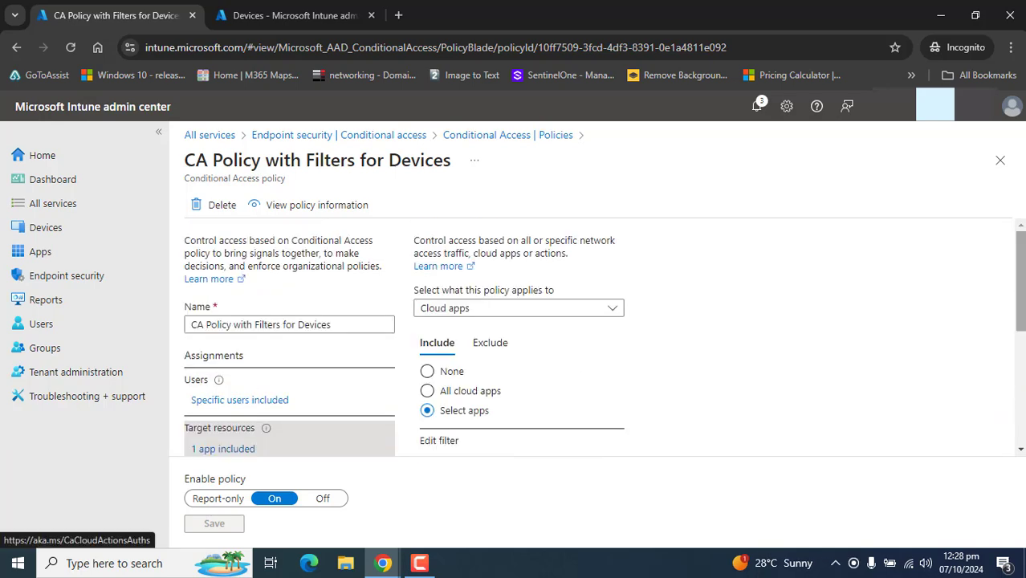
{"action": "left_click", "coordinate": [1018, 339]}
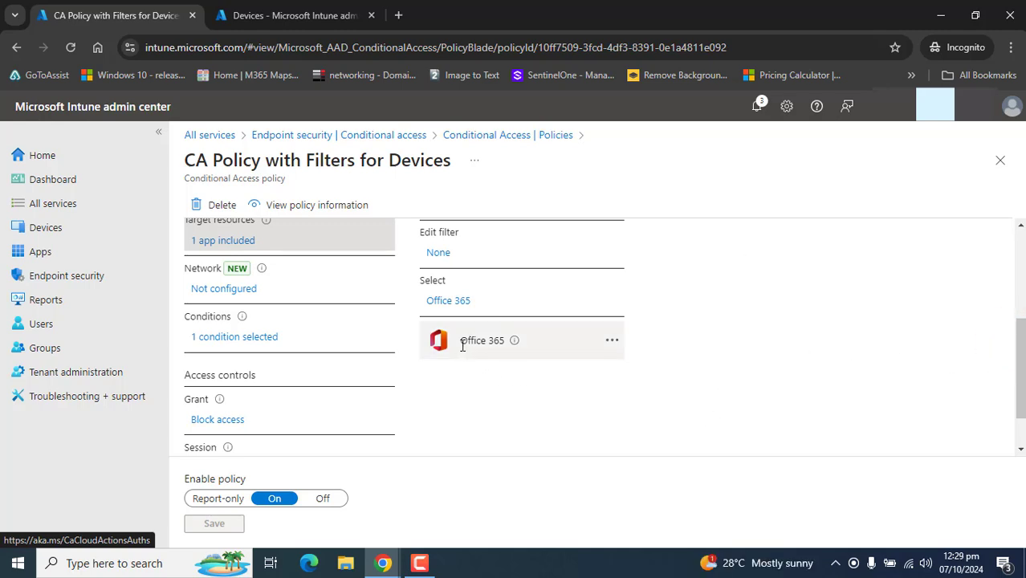
{"action": "mouse_move", "coordinate": [515, 344]}
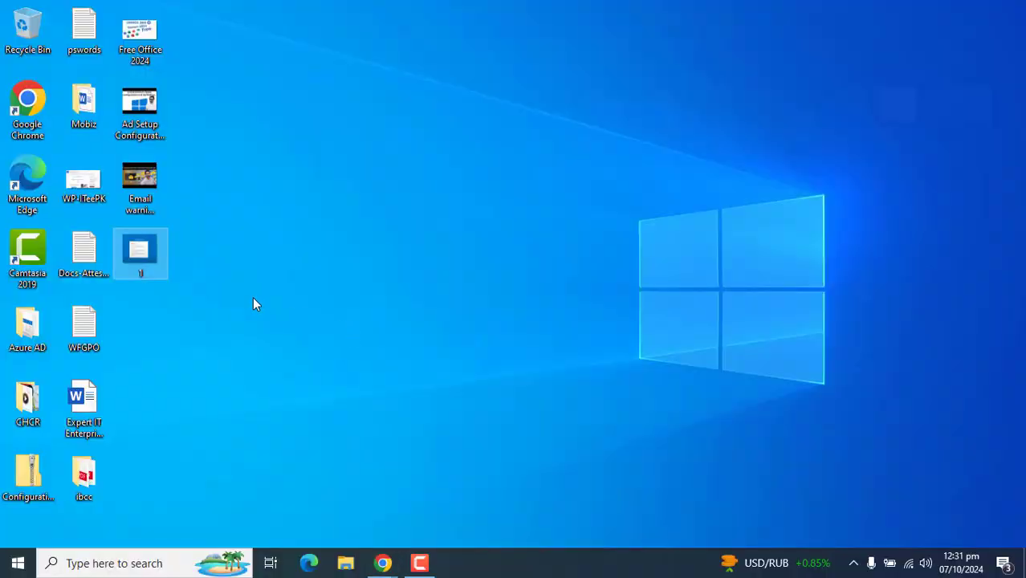
- Open the image 1.PNG from the desktop and enlarge it to read the sign-in message
{"action": "double_click", "coordinate": [128, 249]}
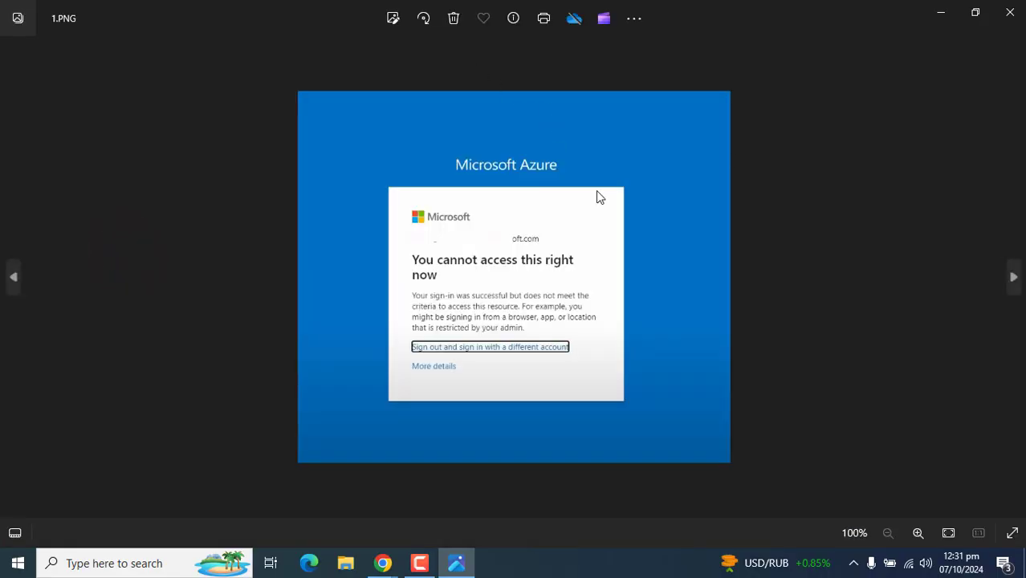
{"action": "scroll", "coordinate": [595, 198], "scroll_direction": "up", "scroll_amount": 2}
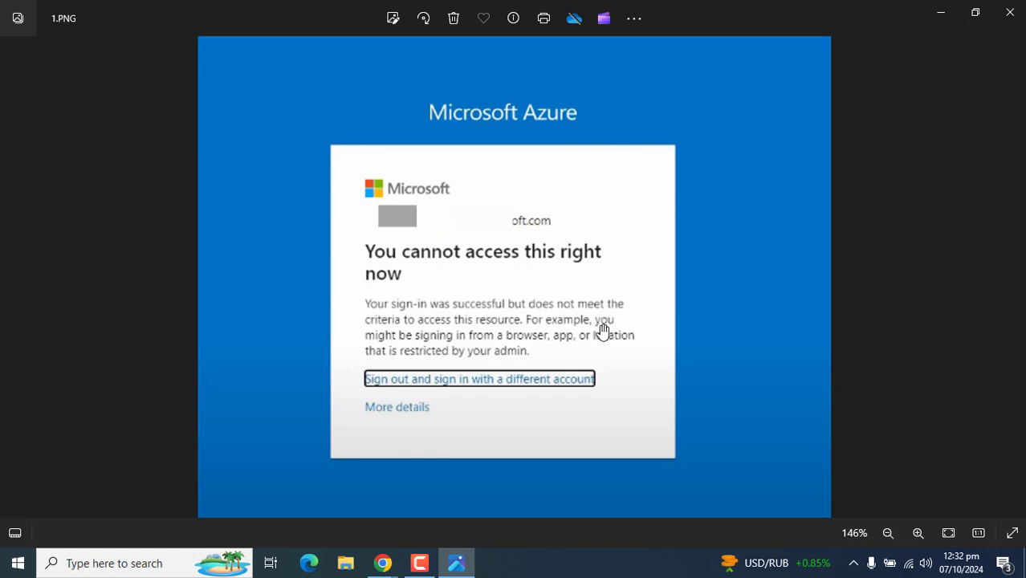